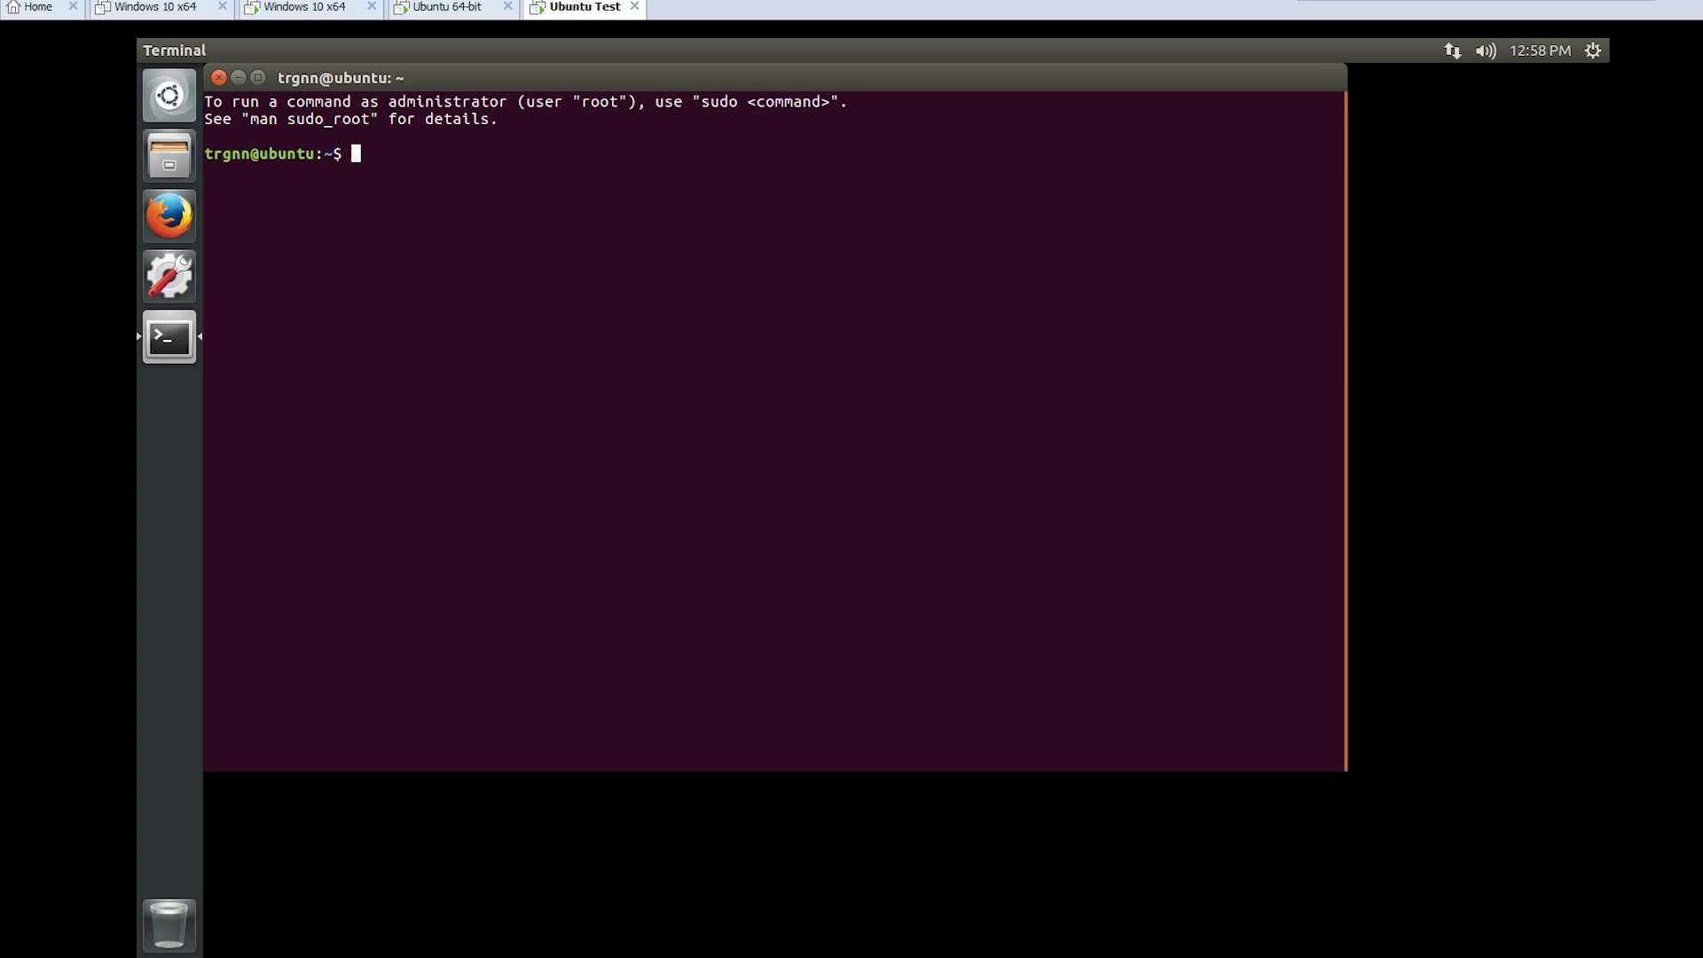
# Refresh the package lists with sudo apt-get update, authenticating with the account's sudo password
pyautogui.press('Up')
pyautogui.press('Down')
pyautogui.press('Up')
pyautogui.press('Return')
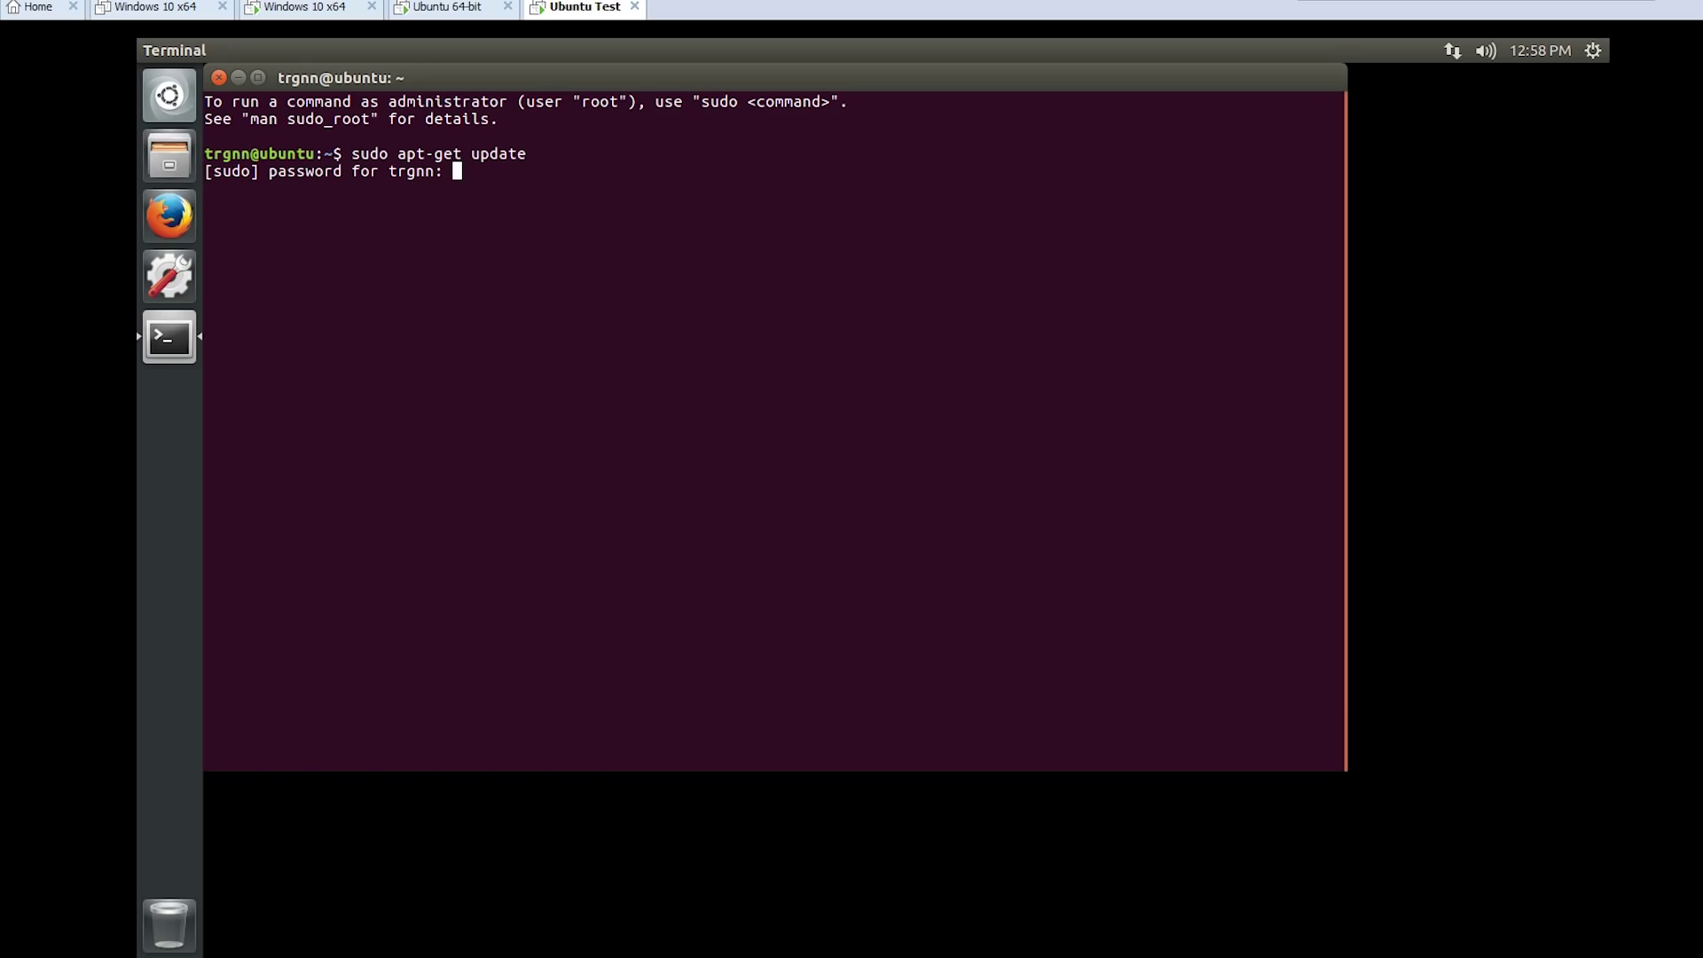
pyautogui.press('Return')
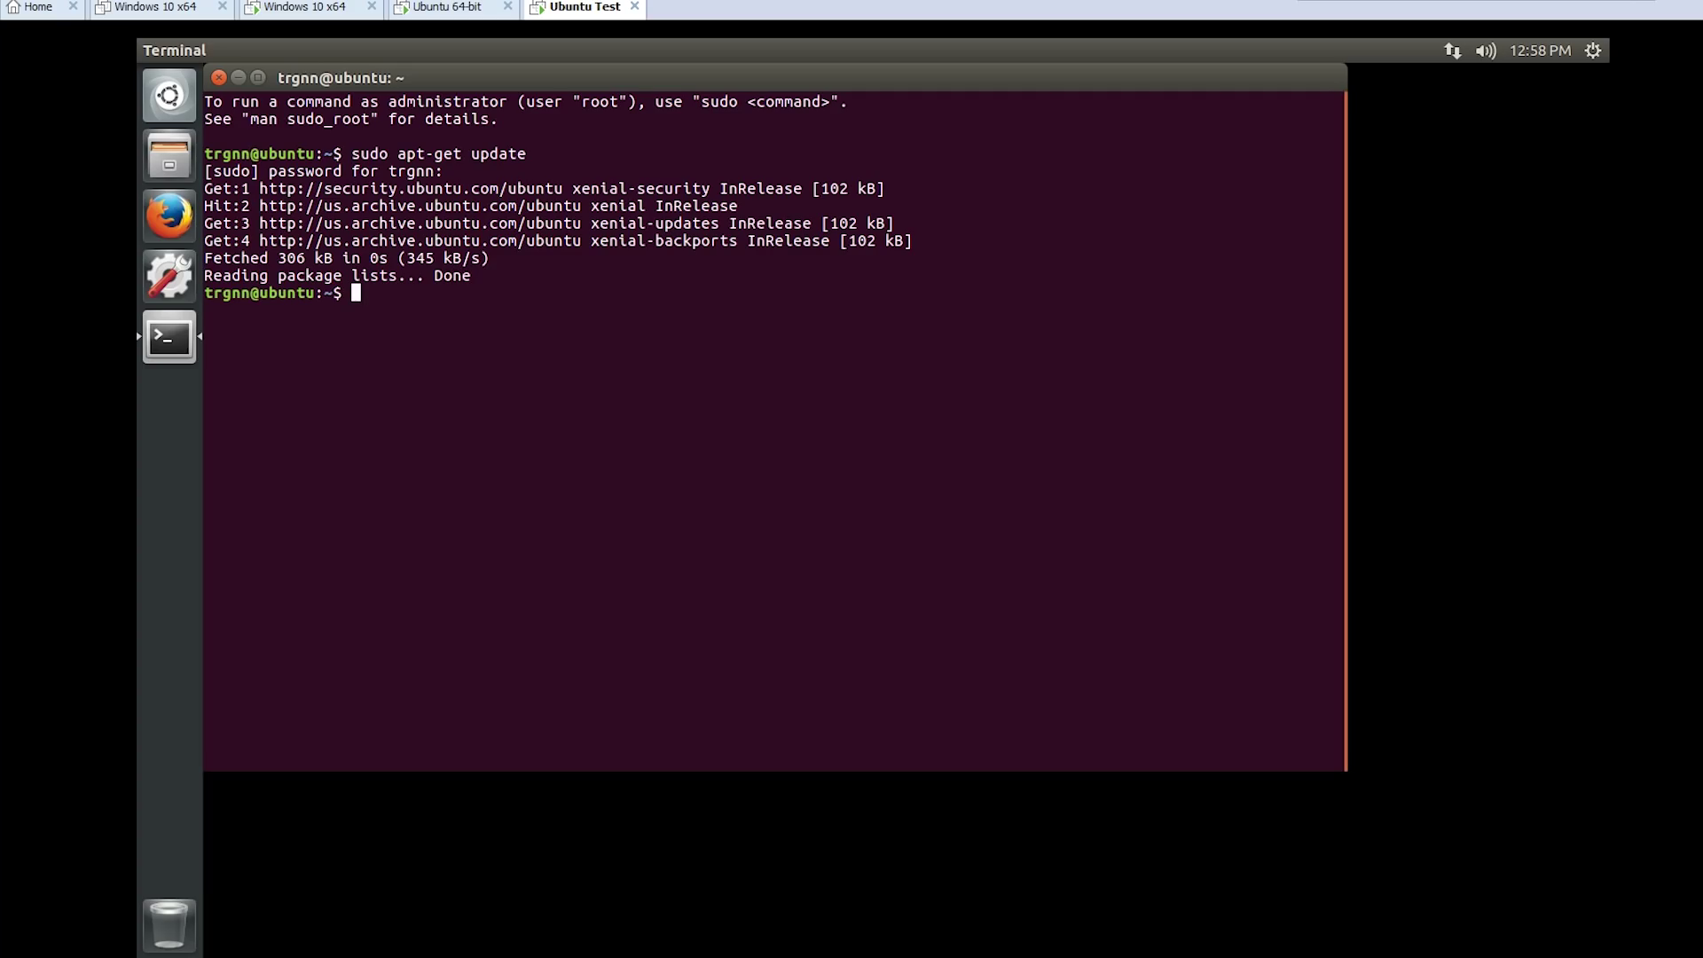
# Upgrade the installed packages with sudo apt-get upgrade and accept the installation
pyautogui.write('sudo apt-get upgrade')
pyautogui.press('Return')
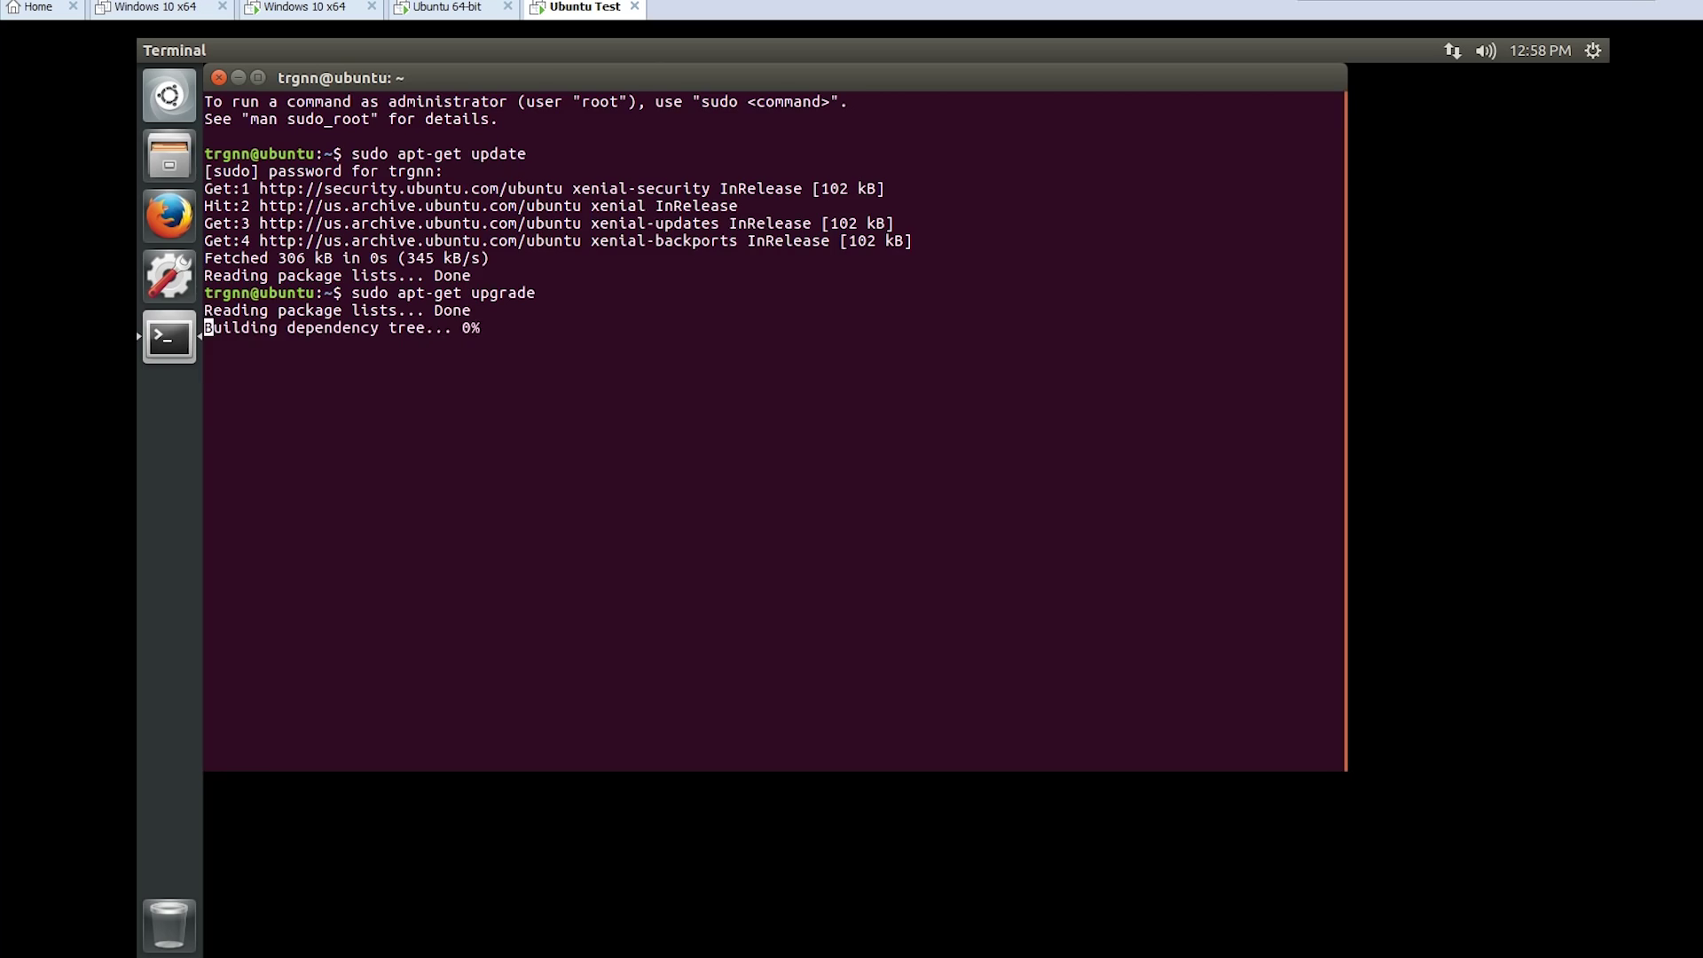
pyautogui.write('y')
pyautogui.press('Return')
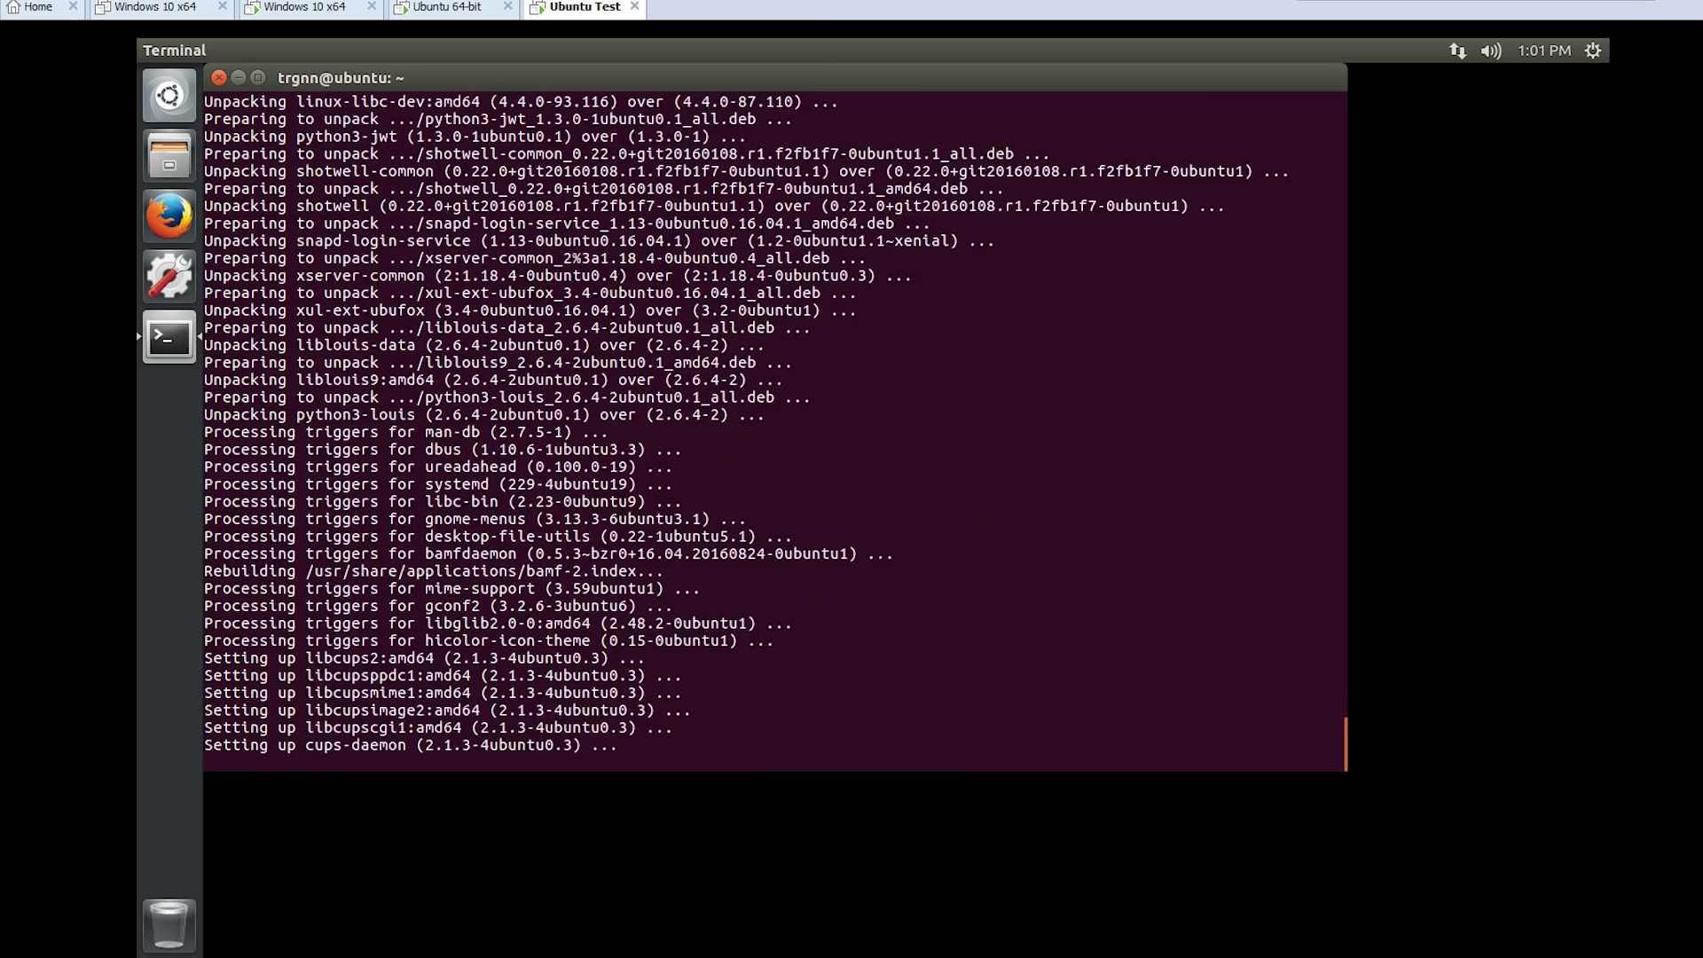
# Install the build dependencies with apt-get: qt4-qmake, libqt4-dev, build-essential, the libboost dev packages, libssl-dev, libdb++-dev and libminiupnpc-dev, accepting the installation
pyautogui.write('sudo apt-get install qt4-qmake libqt4-dev build-essential libboost-dev libboost-system-dev libboost-filesystem-dev libboost-program-options-dev libboost-thread-dev libssl-dev libdb++-dev libminiupnpc-dev')
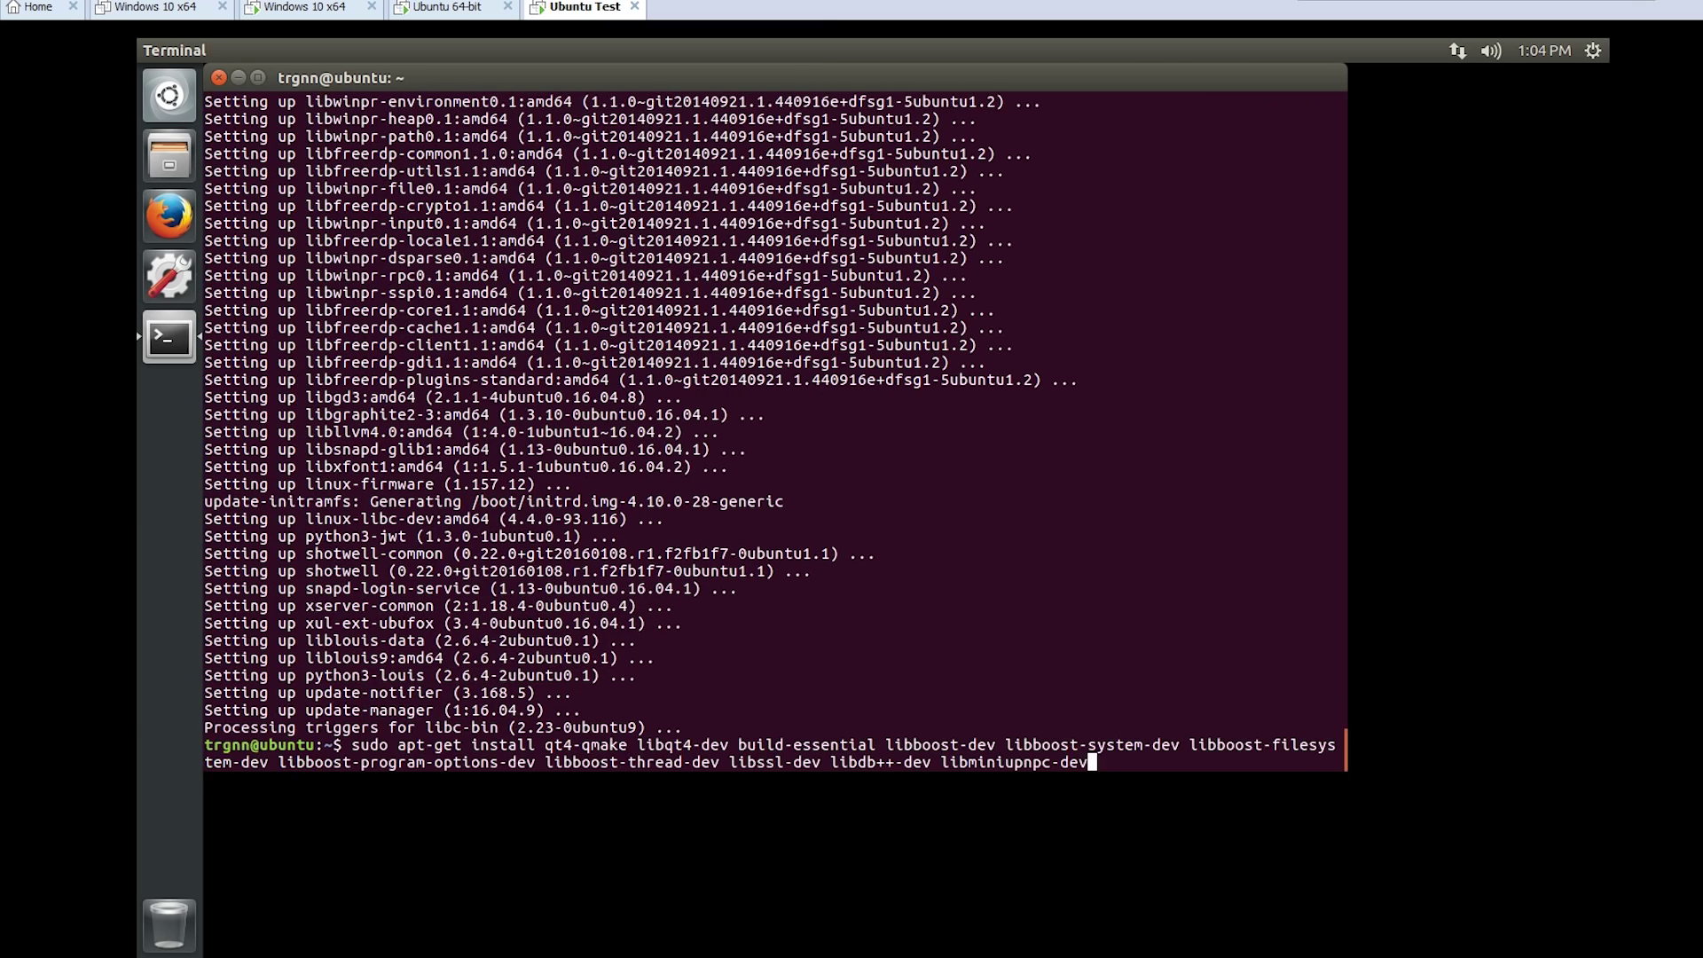
pyautogui.press('Return')
pyautogui.write('y')
pyautogui.press('Return')
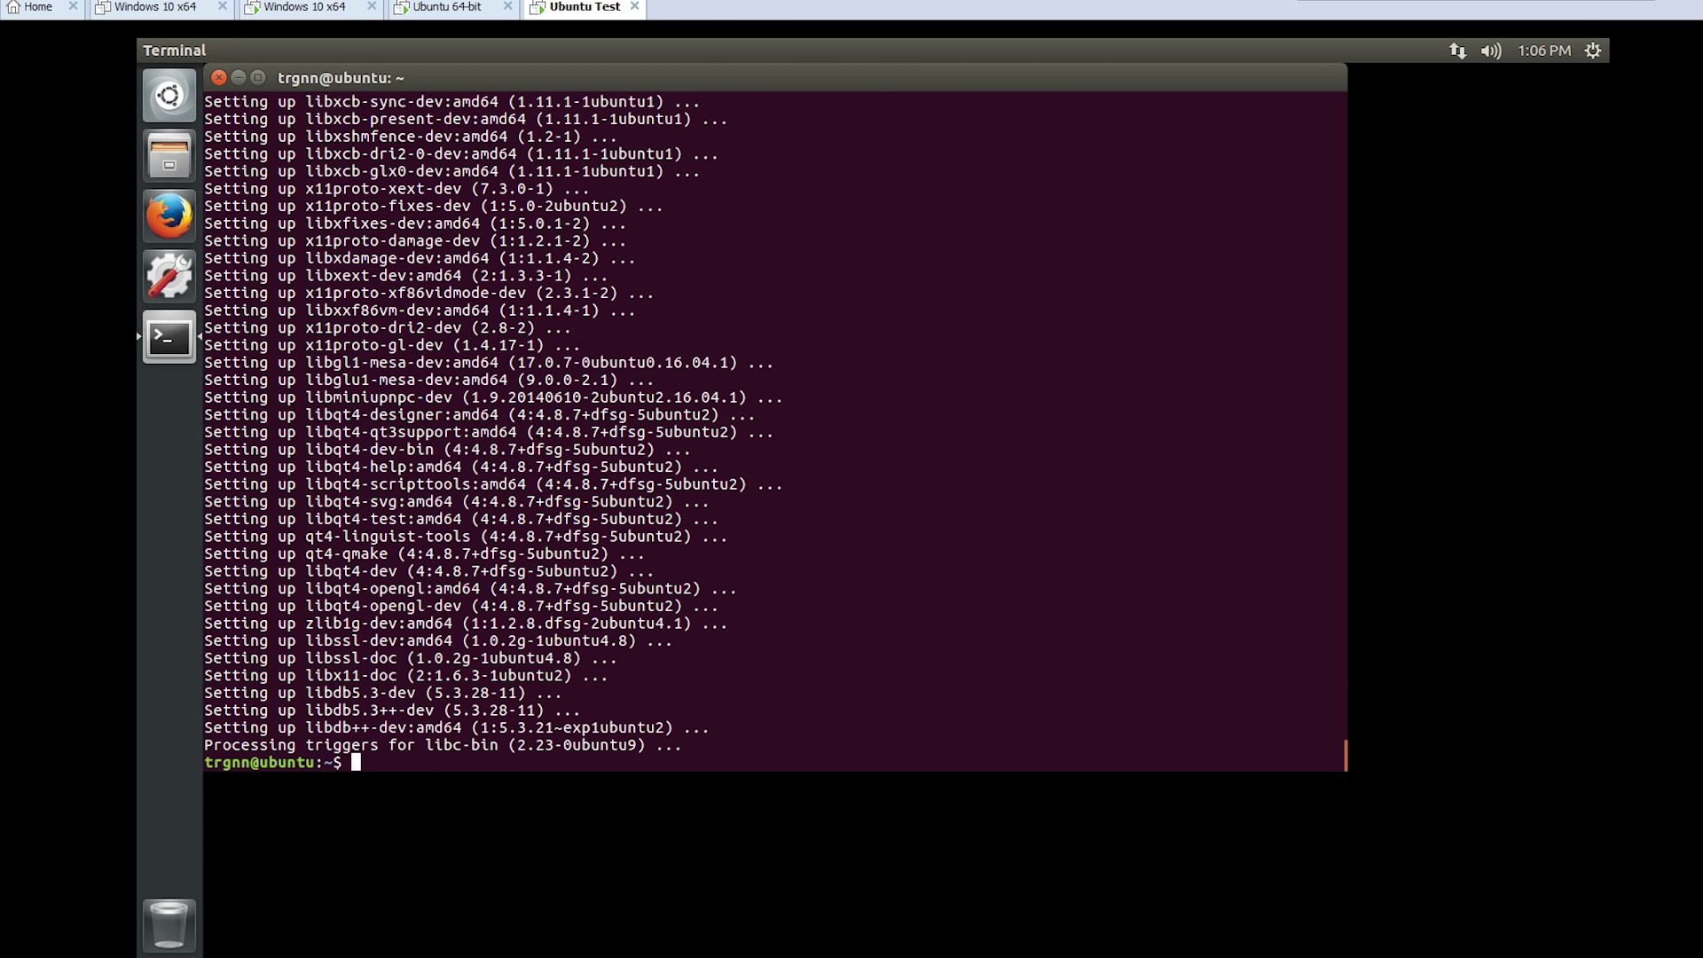
# Install git with sudo apt-get install git and accept the additional packages
pyautogui.write('sudo apt-get install git')
pyautogui.press('Return')
pyautogui.write('y')
pyautogui.press('Return')
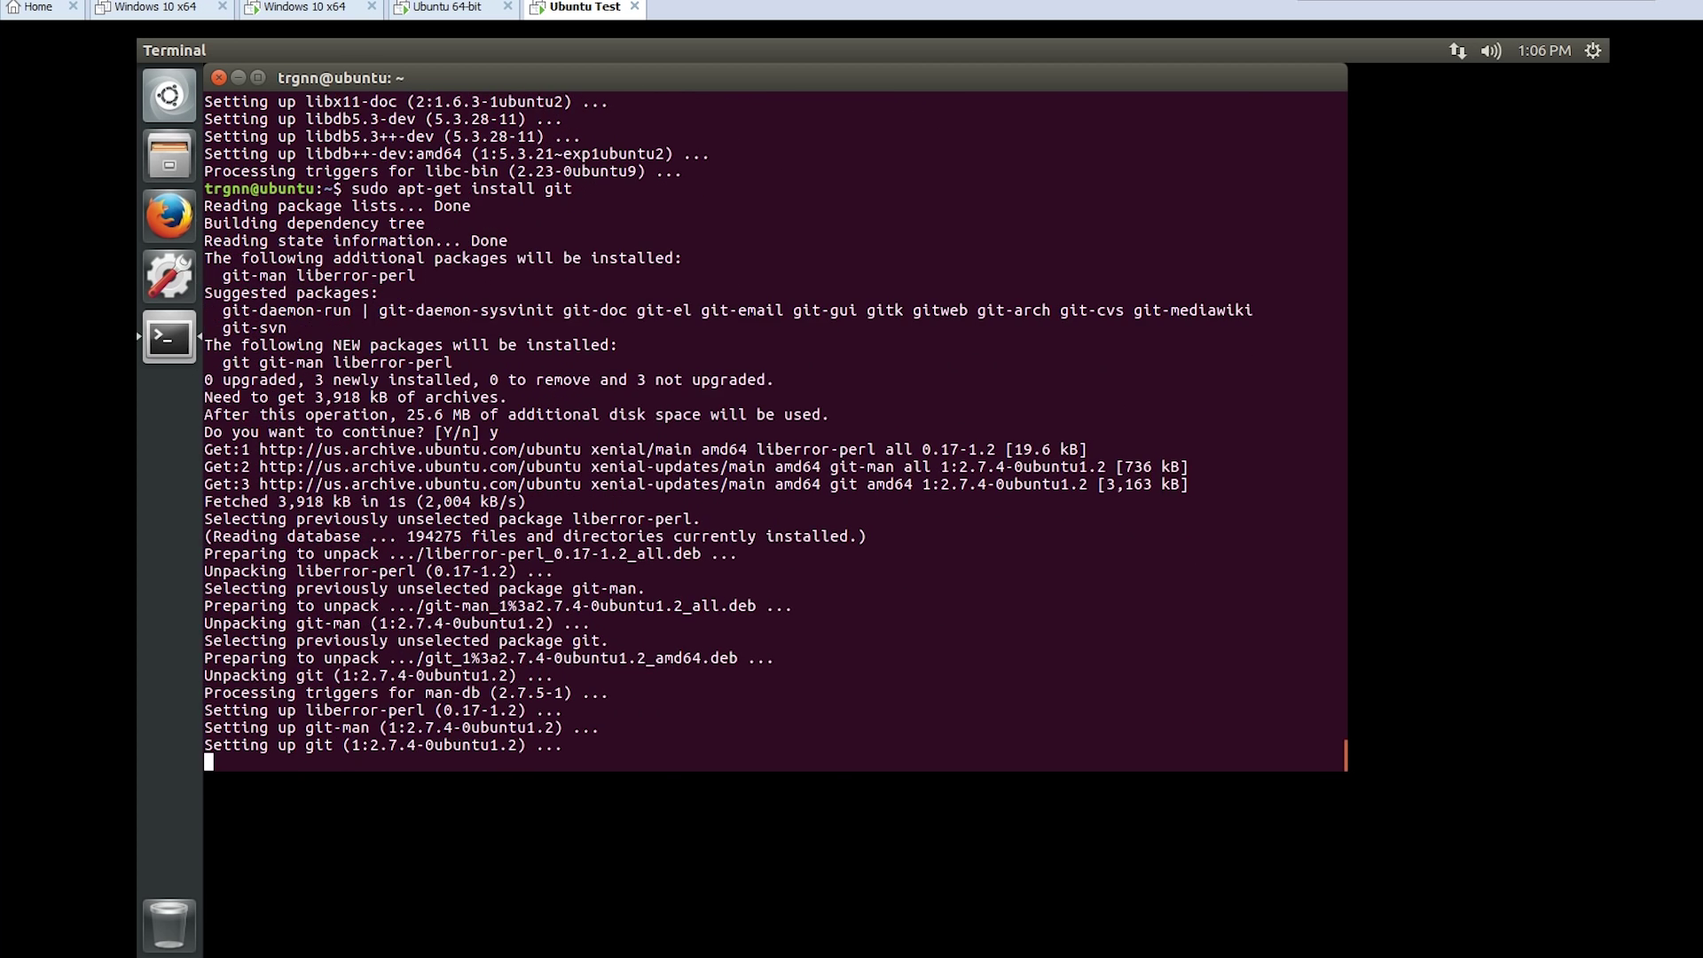
pyautogui.write('git clone https://github.com/TrezarCoin/TrezarCoin.git')
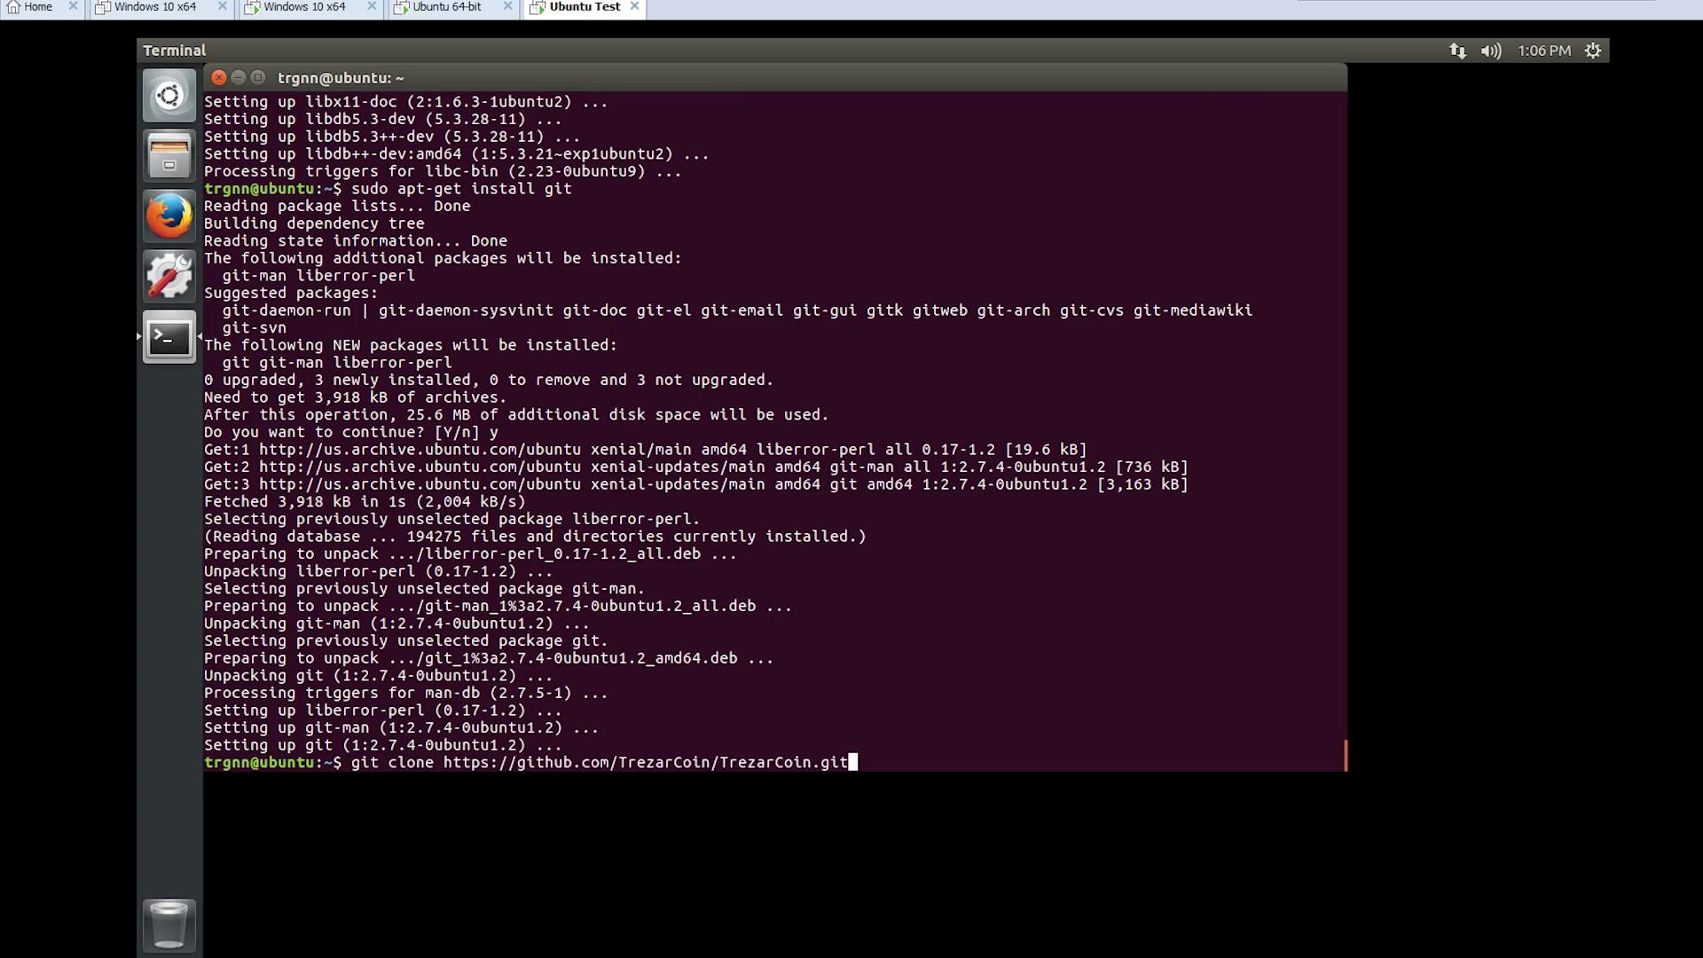
pyautogui.press('Return')
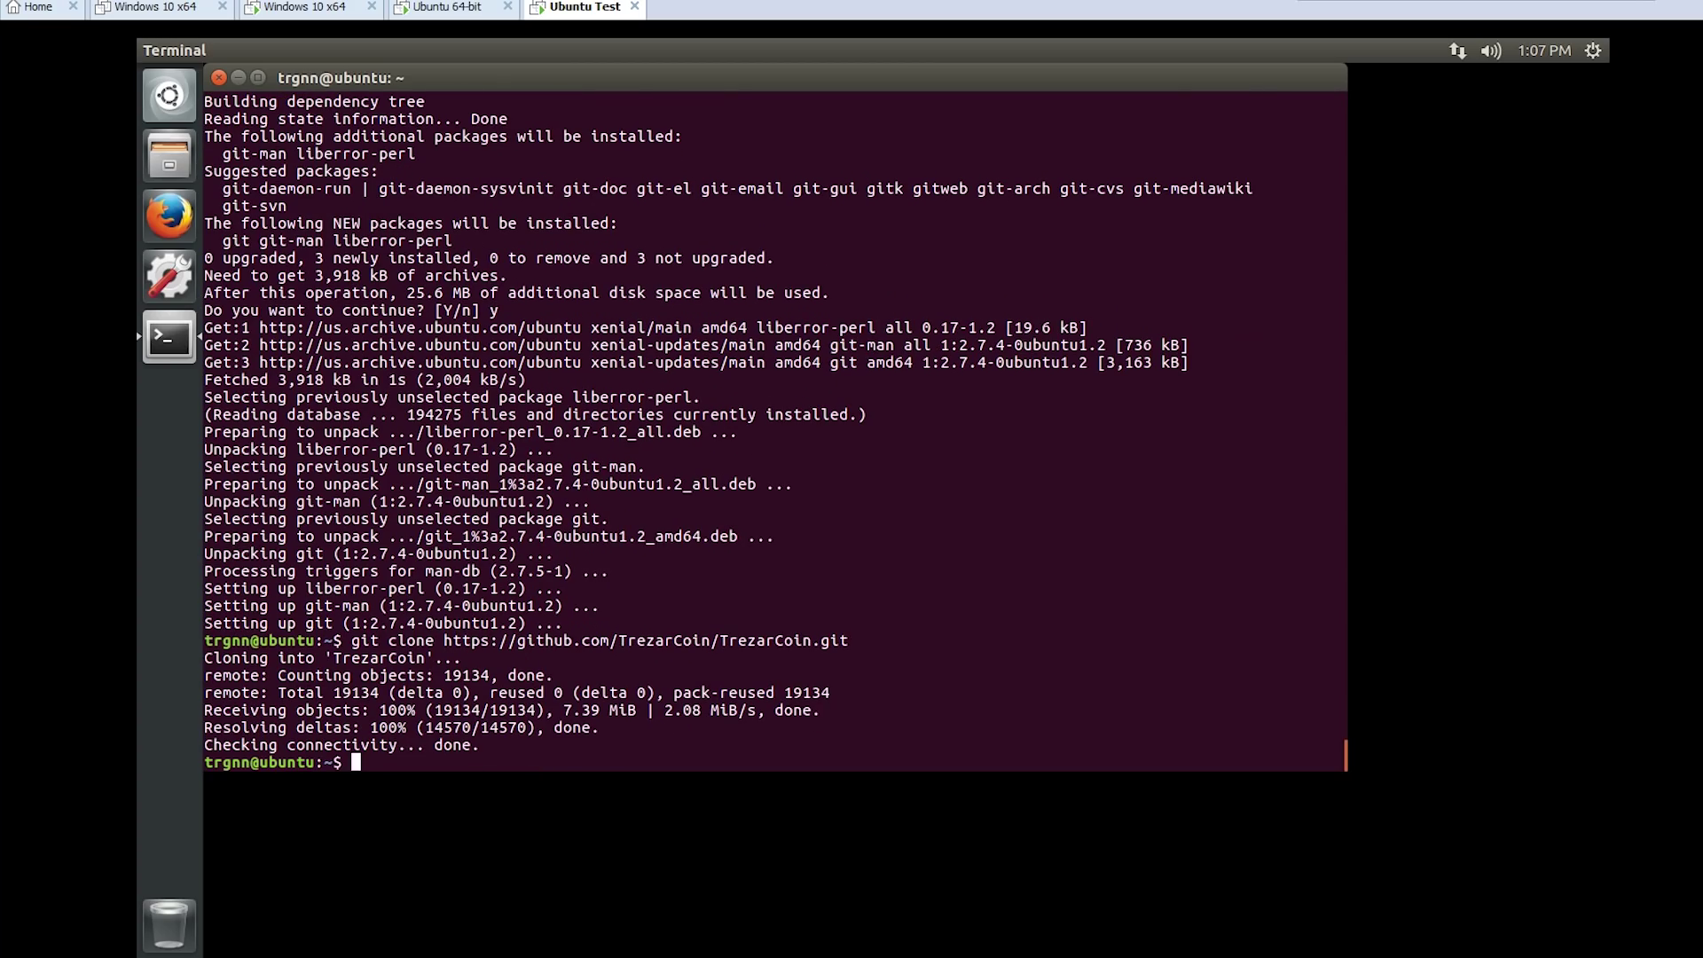
pyautogui.write('cd TrezarCoin')
pyautogui.press('Return')
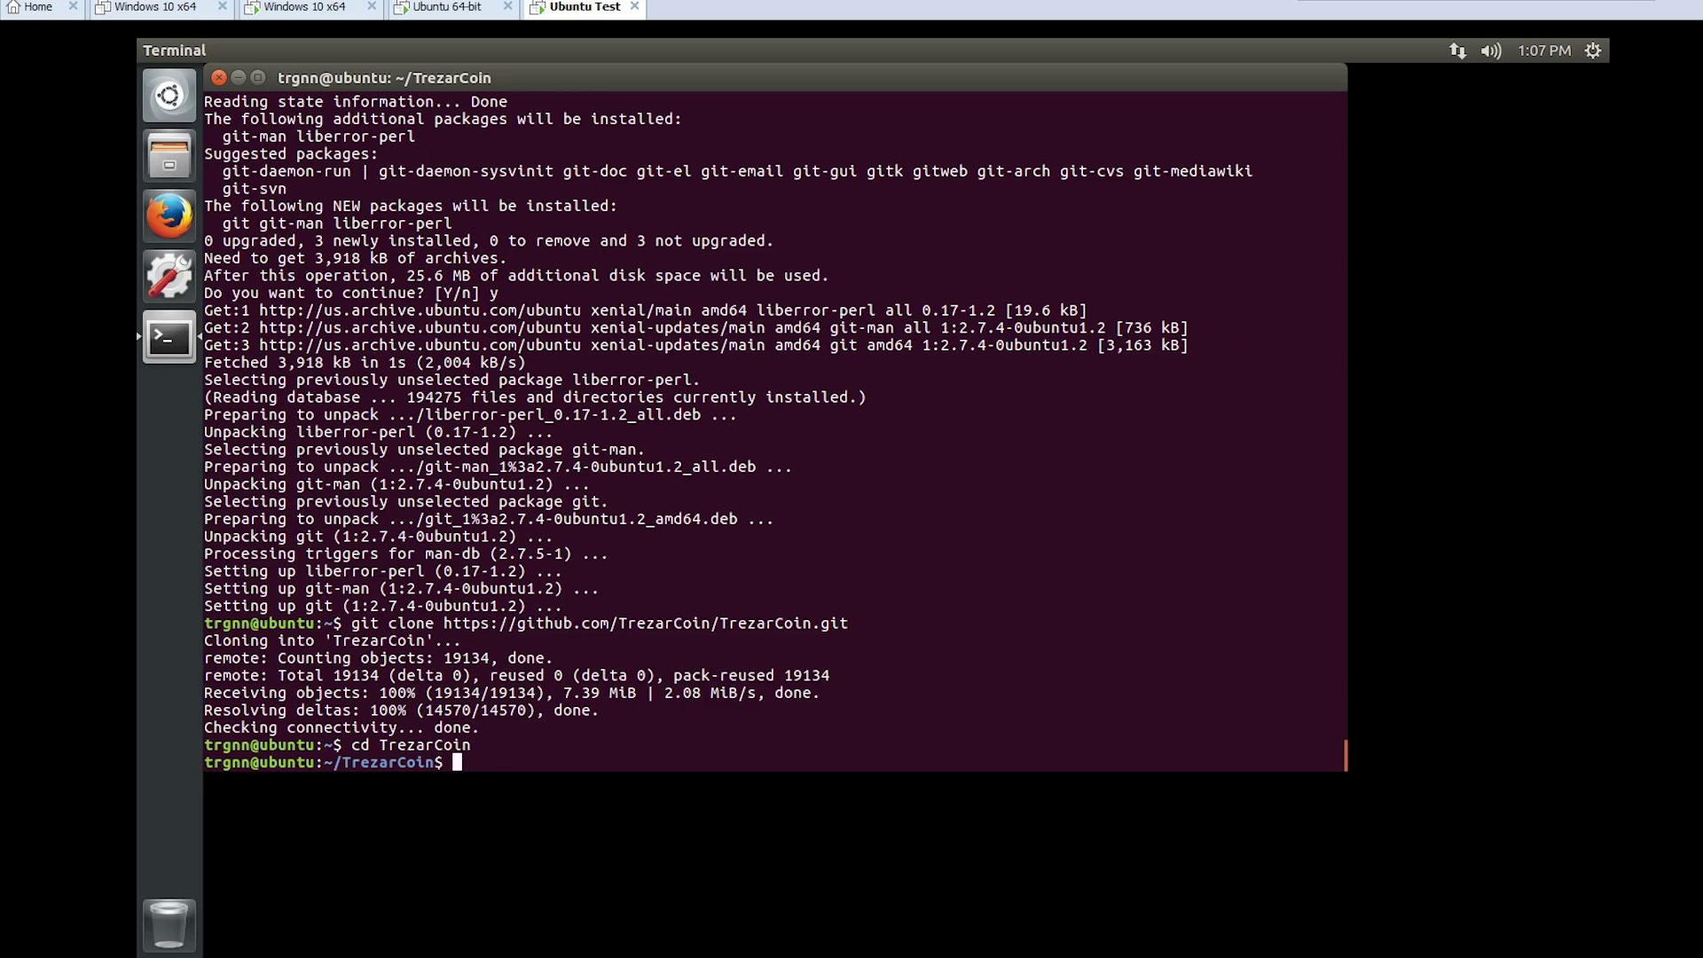
# Configure the TrezarCoin build with qmake «USE_UPNP=1» and compile the wallet
pyautogui.write('qmake «USE_UPNP=1»')
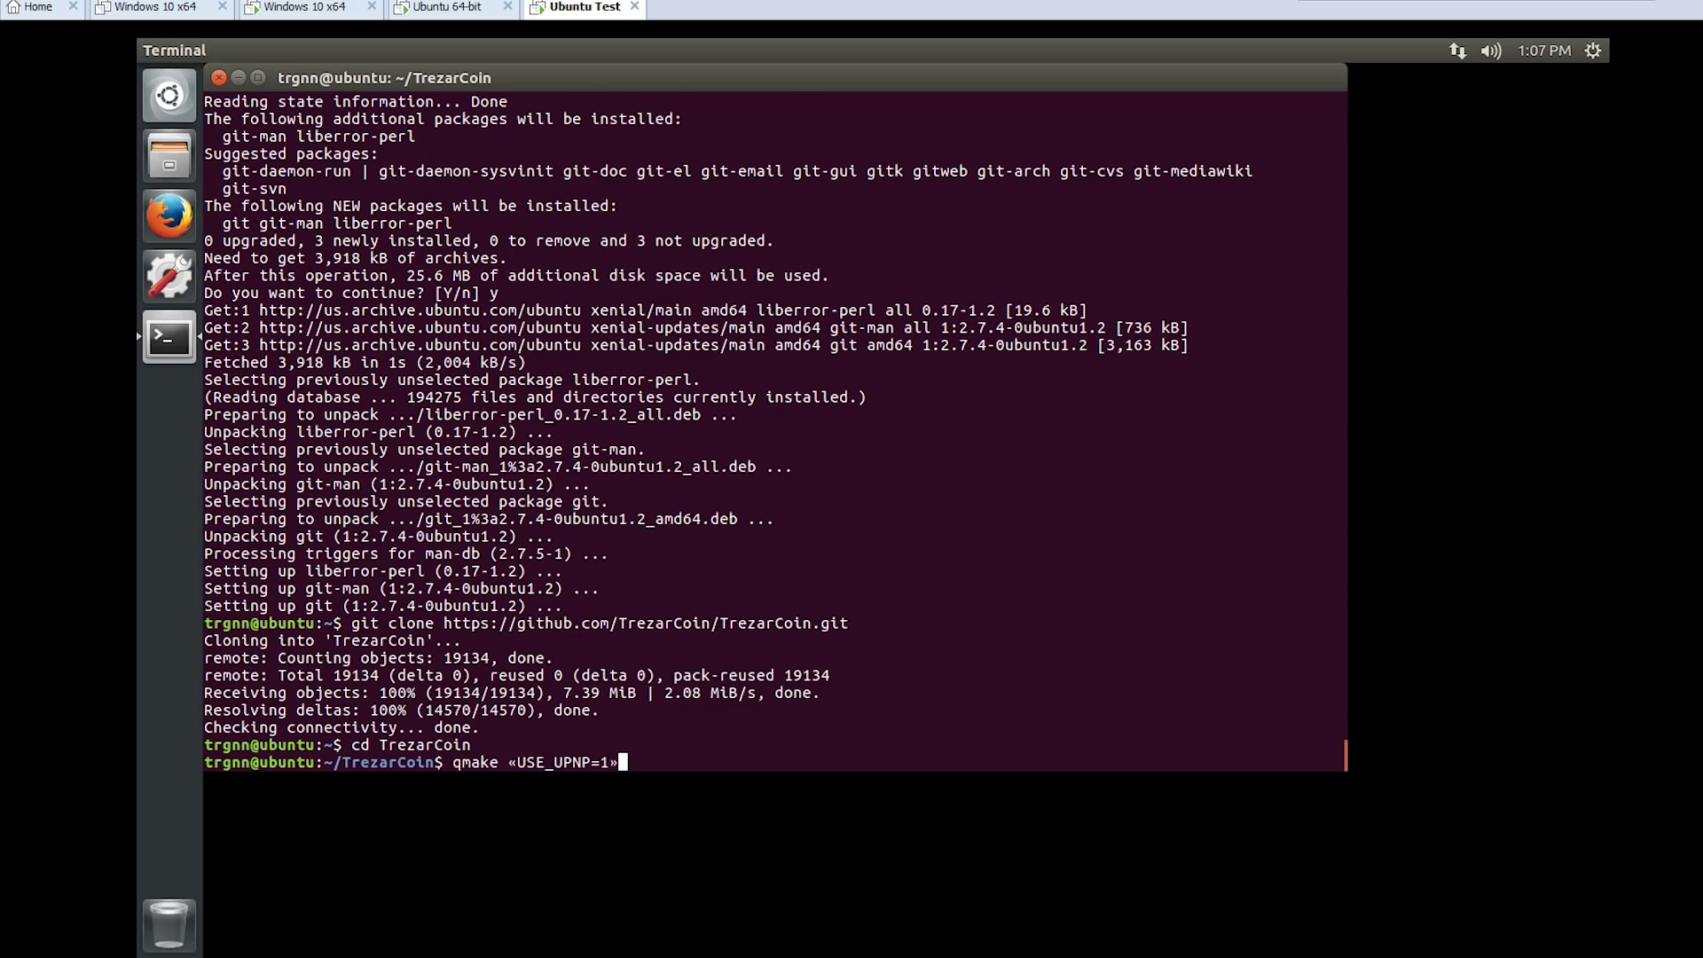
pyautogui.press('Return')
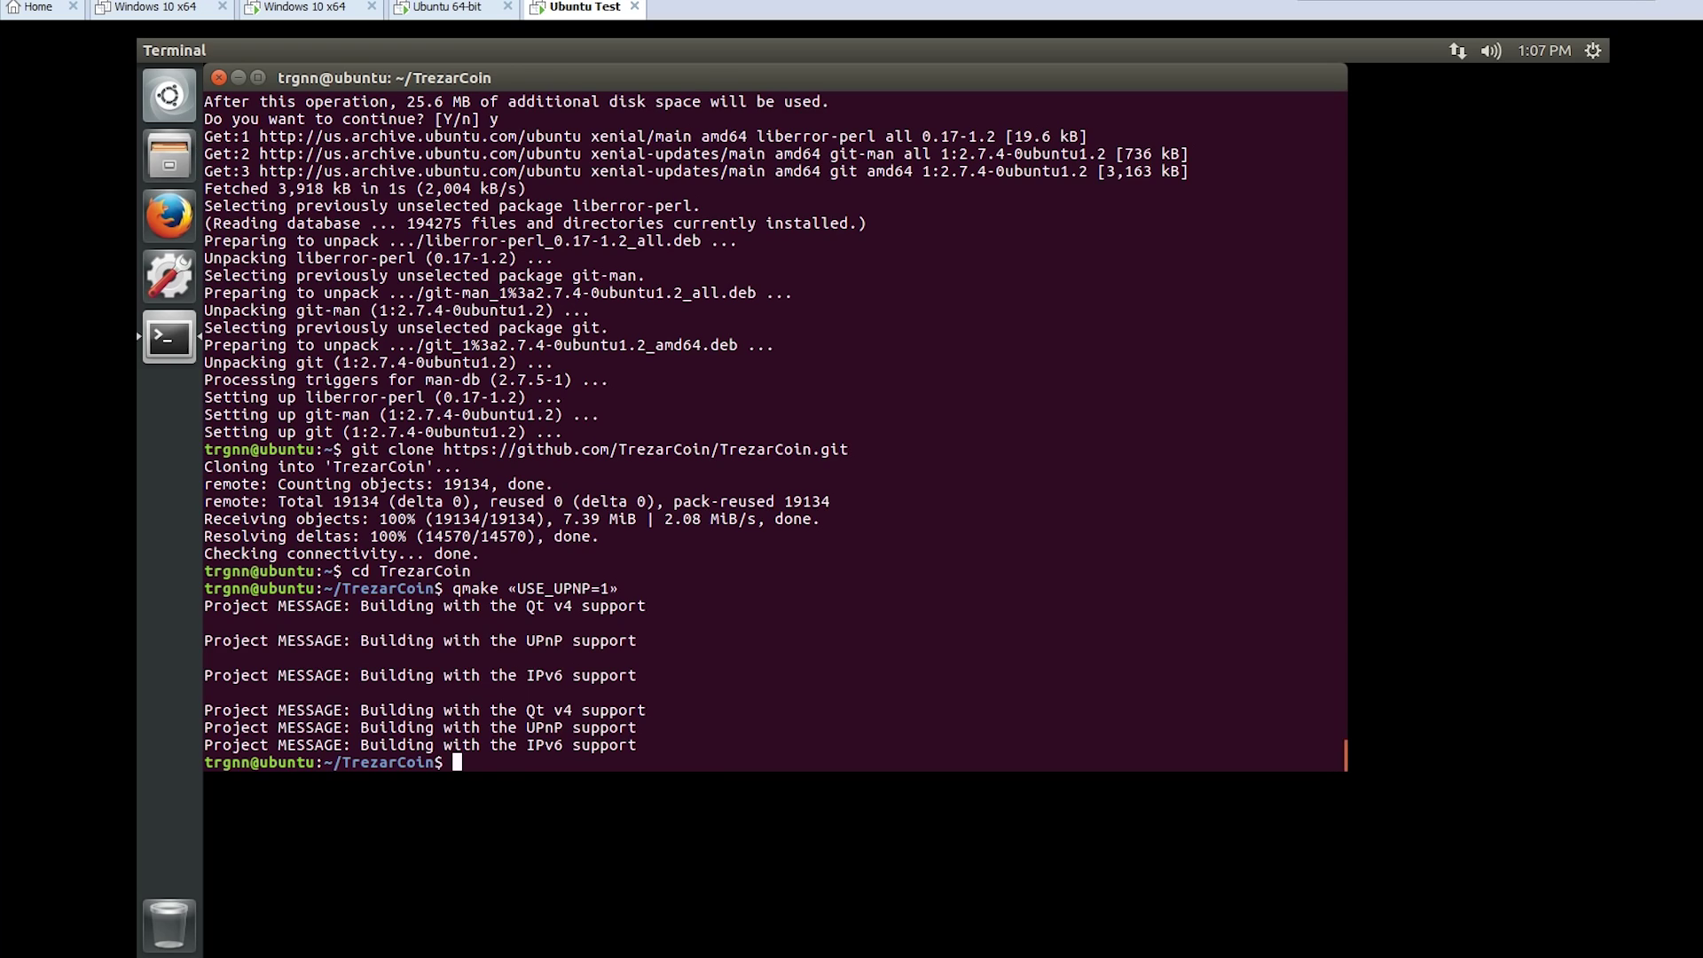
pyautogui.write('make')
pyautogui.press('Return')
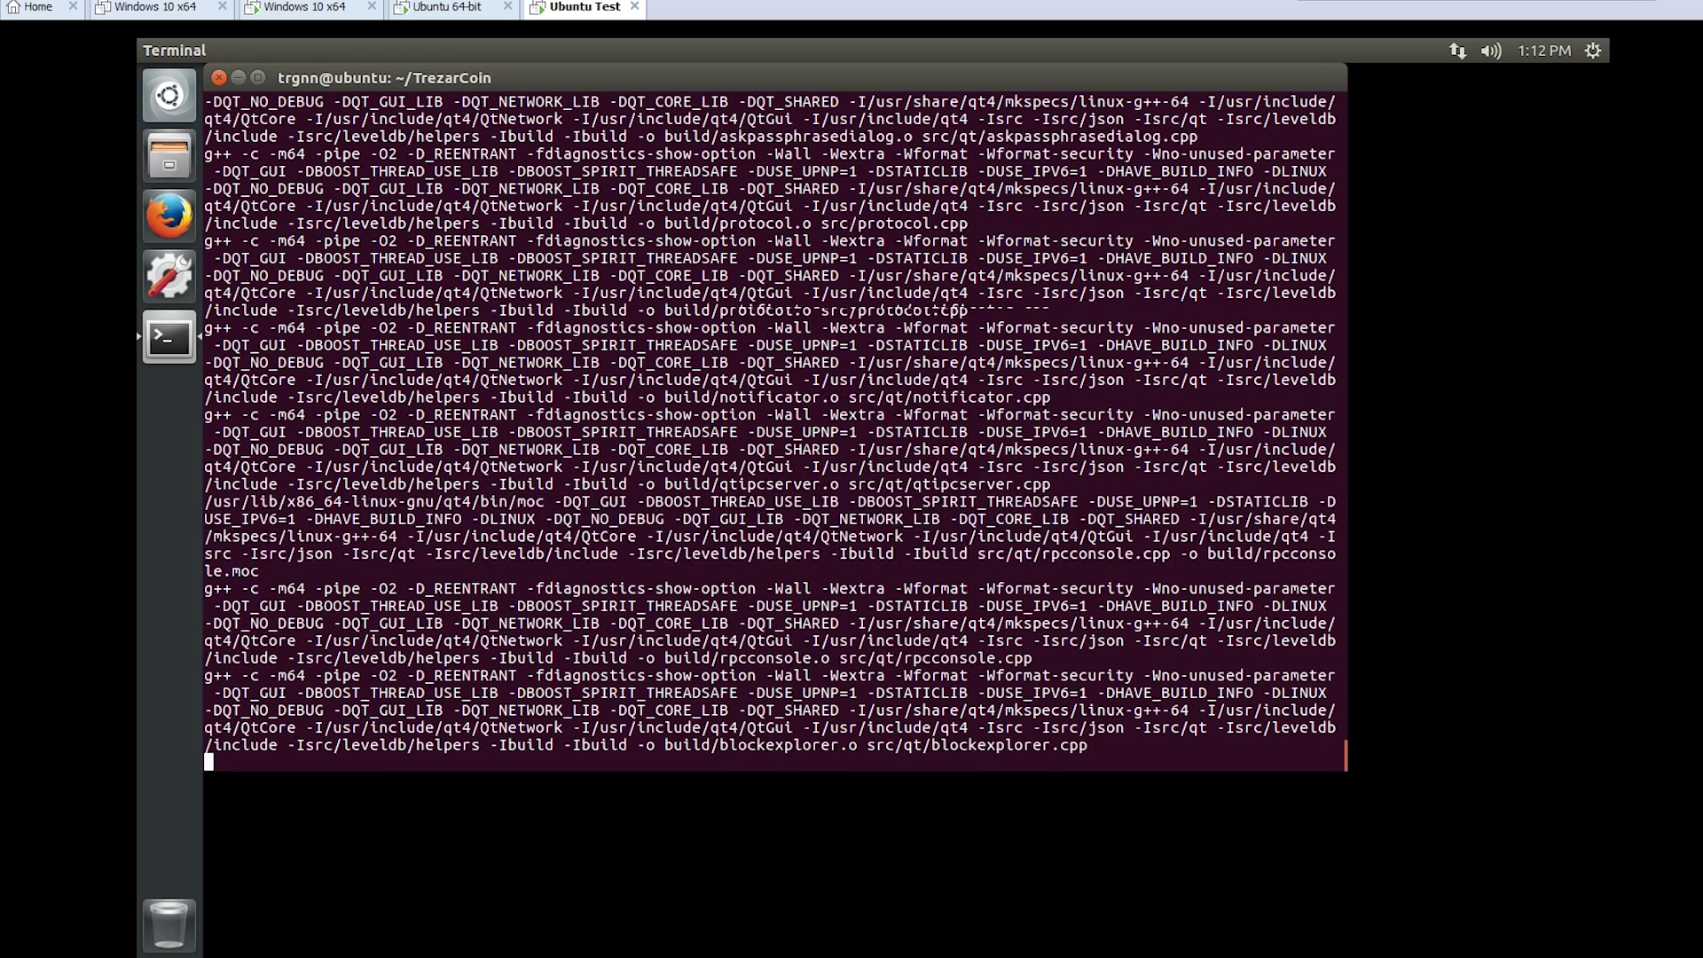
# Return to the home directory, create a folder named .trezarcoin and change into it
pyautogui.write('cd')
pyautogui.press('Return')
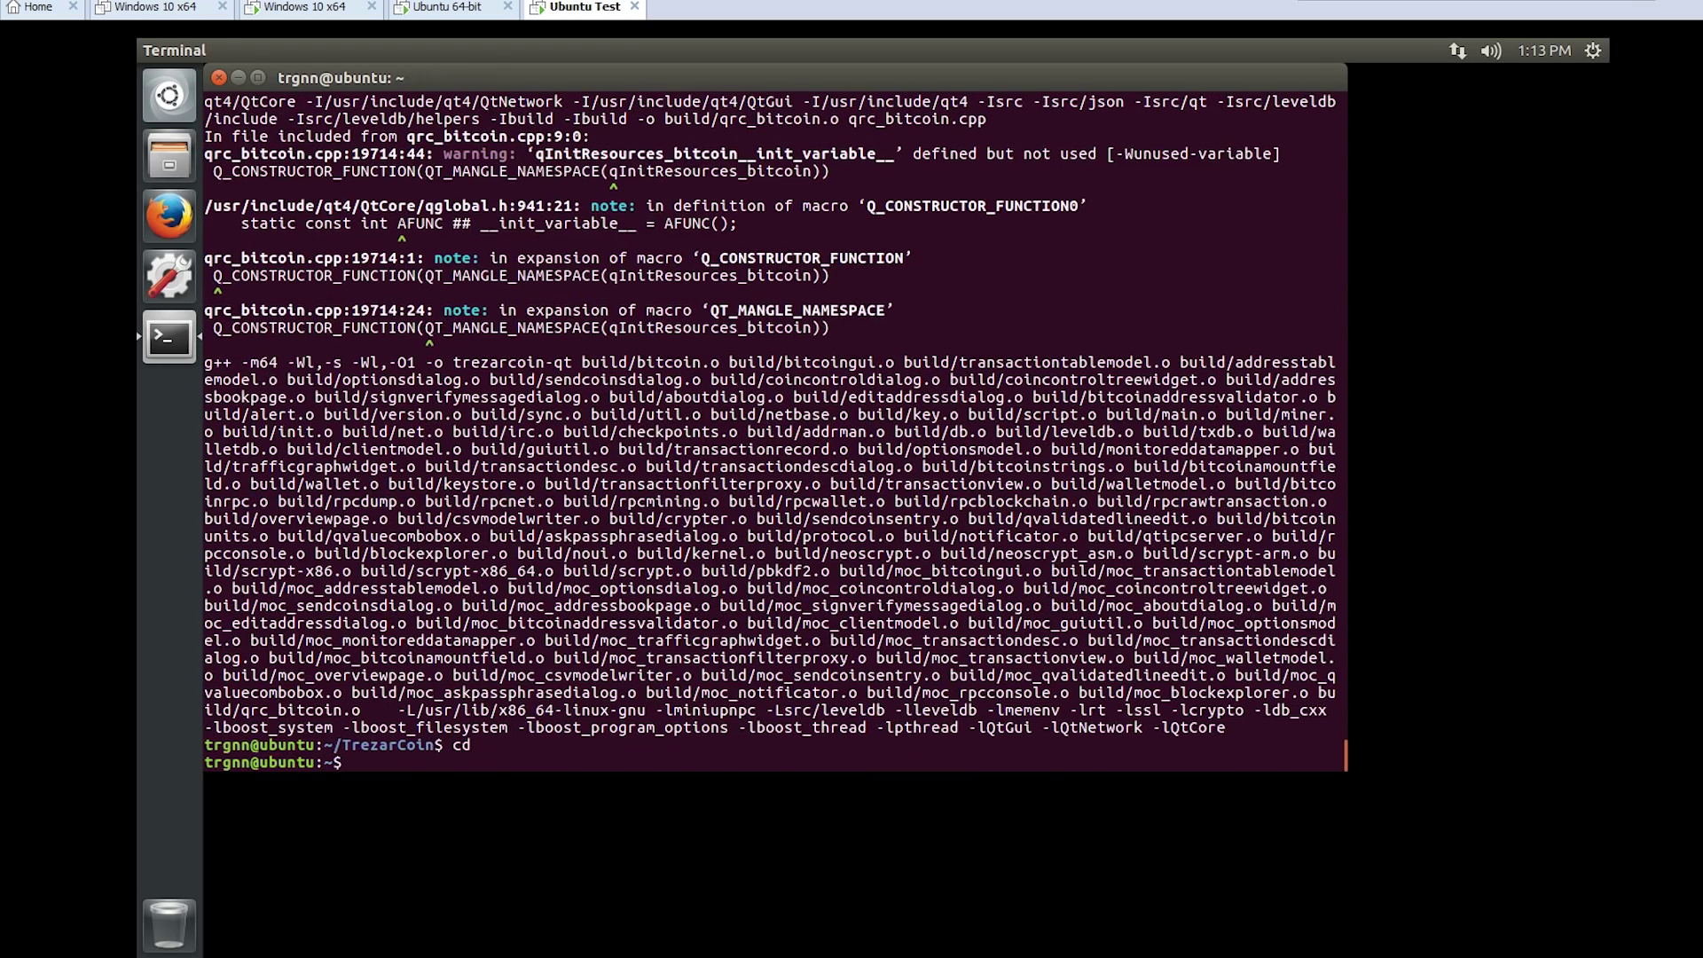
pyautogui.write('mkdir .trezarcoin')
pyautogui.press('Left')
pyautogui.press('Left')
pyautogui.press('Left')
pyautogui.press('Left')
pyautogui.press('Left')
pyautogui.press('Left')
pyautogui.press('Left')
pyautogui.press('Left')
pyautogui.press('Left')
pyautogui.press('Left')
pyautogui.press('Left')
pyautogui.press('Left')
pyautogui.press('Return')
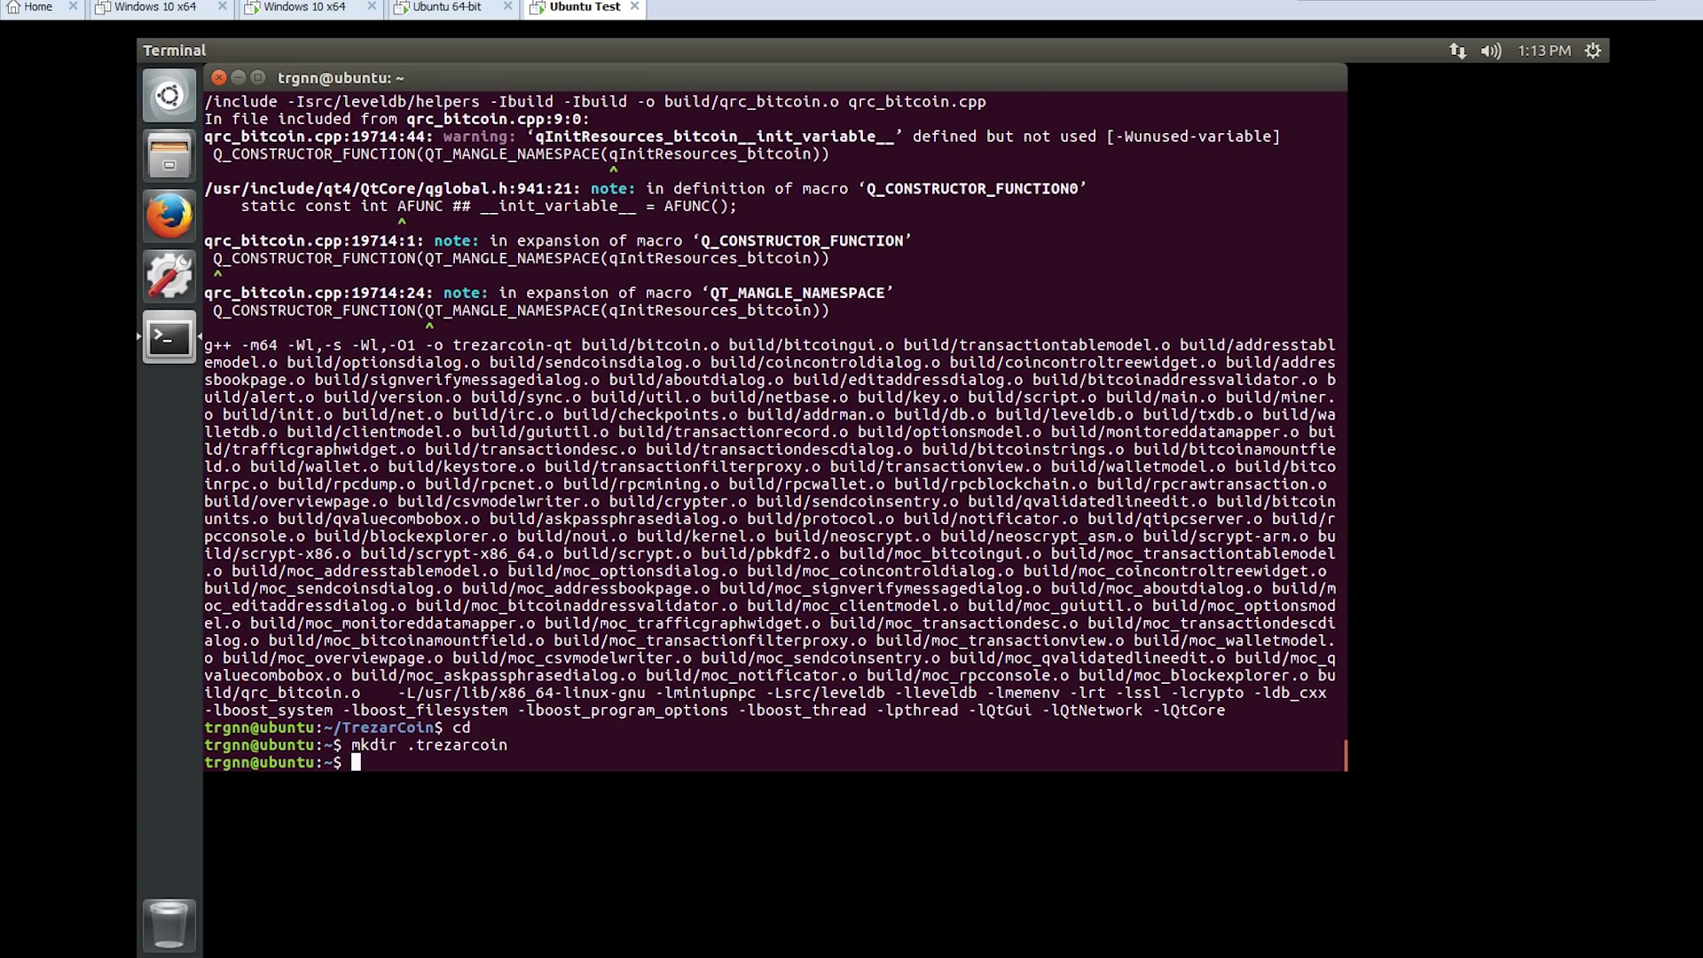
pyautogui.write('cd .trezarcoin')
pyautogui.press('Return')
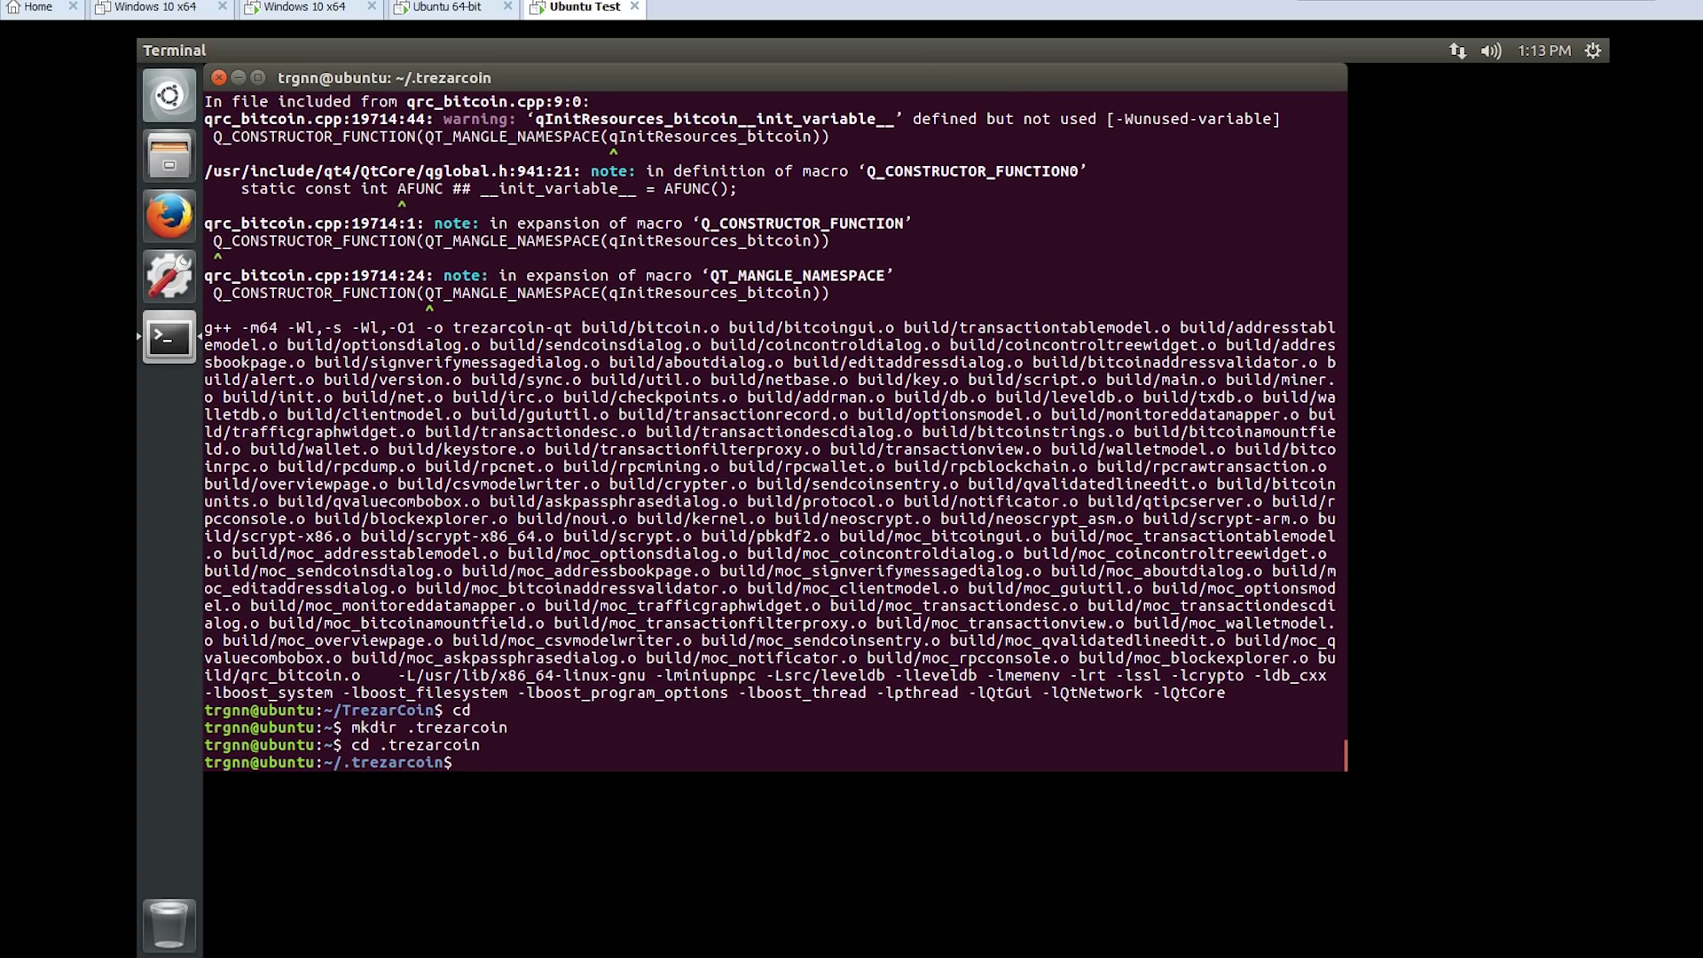
# Create trezarcoin.conf in nano with the staking options, port 17298, rpcport 17299, RPC username and password fields, and three addnode entries, and save it
pyautogui.write('nano trezarcoin.conf')
pyautogui.press('Return')
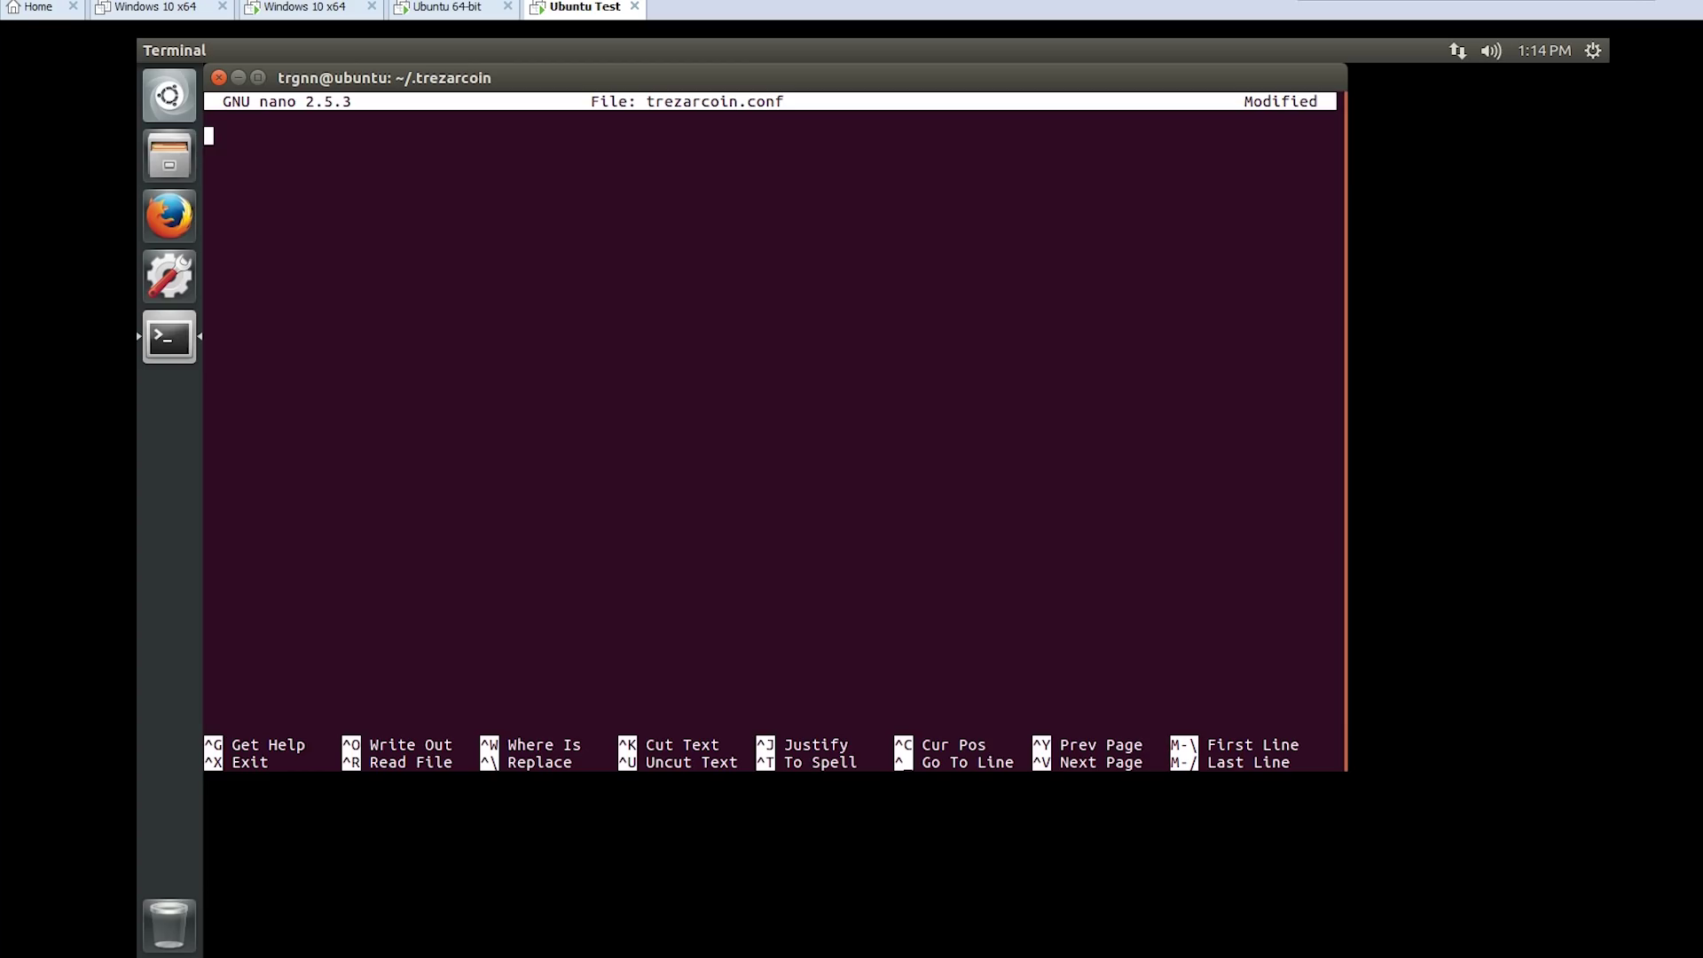
pyautogui.hotkey('ctrl', 'shift', 'v')
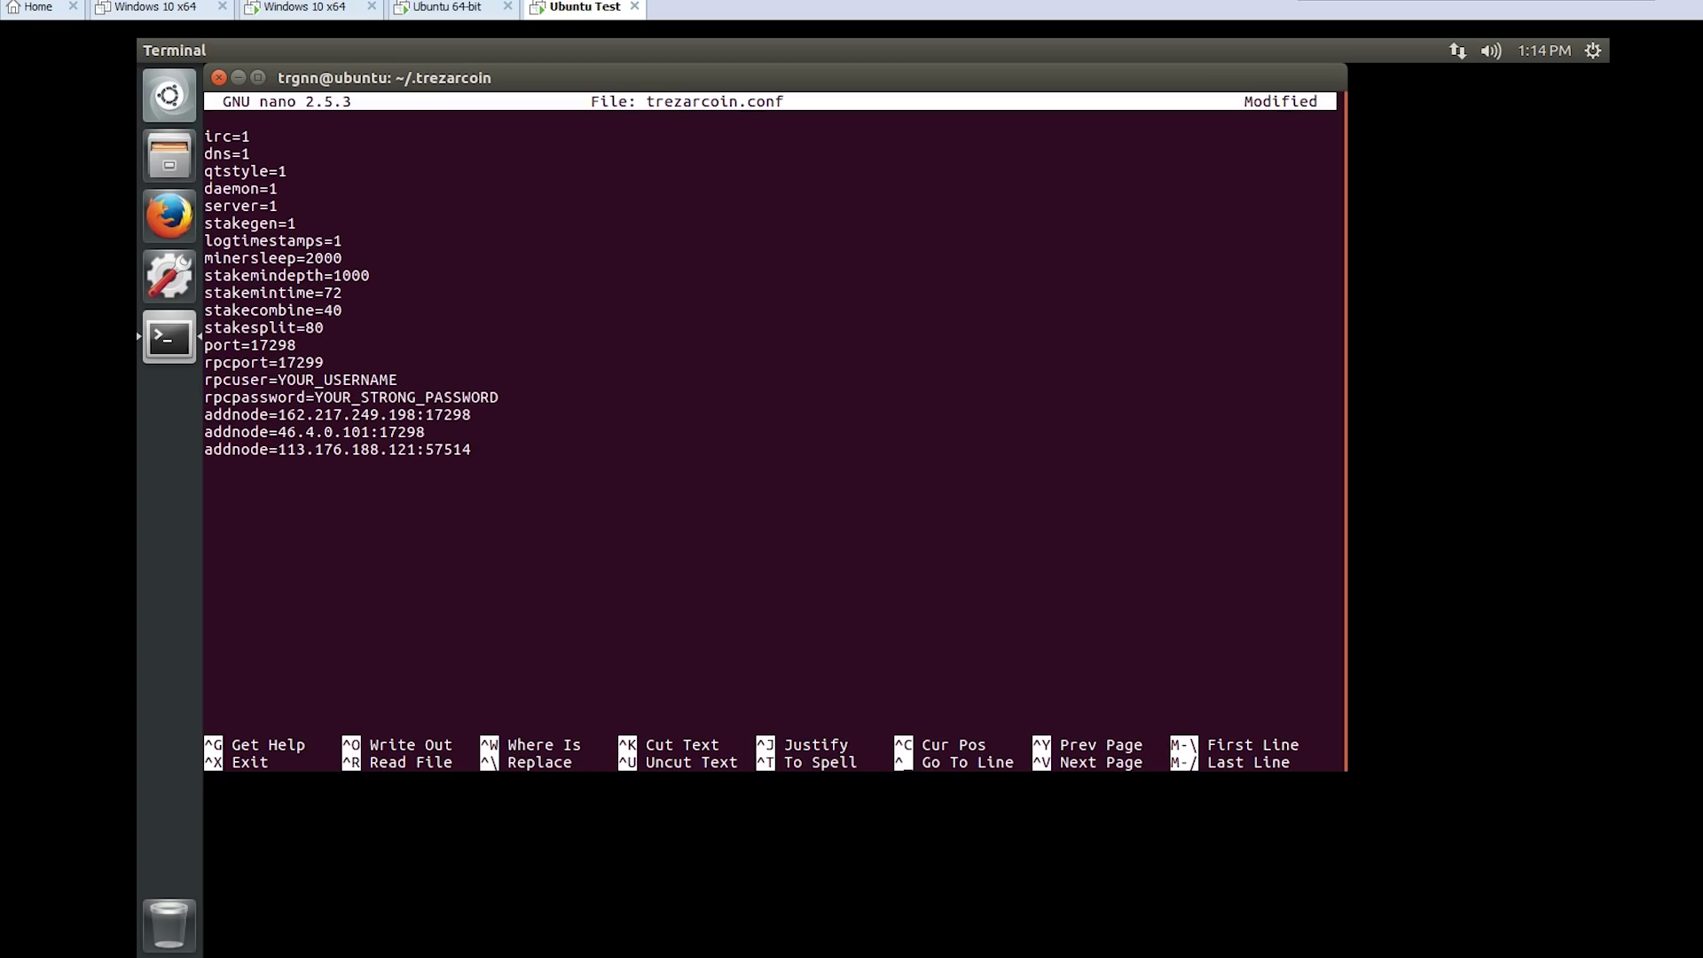
pyautogui.press('Up')
pyautogui.press('Up')
pyautogui.press('Up')
pyautogui.hotkey('ctrl', 'x')
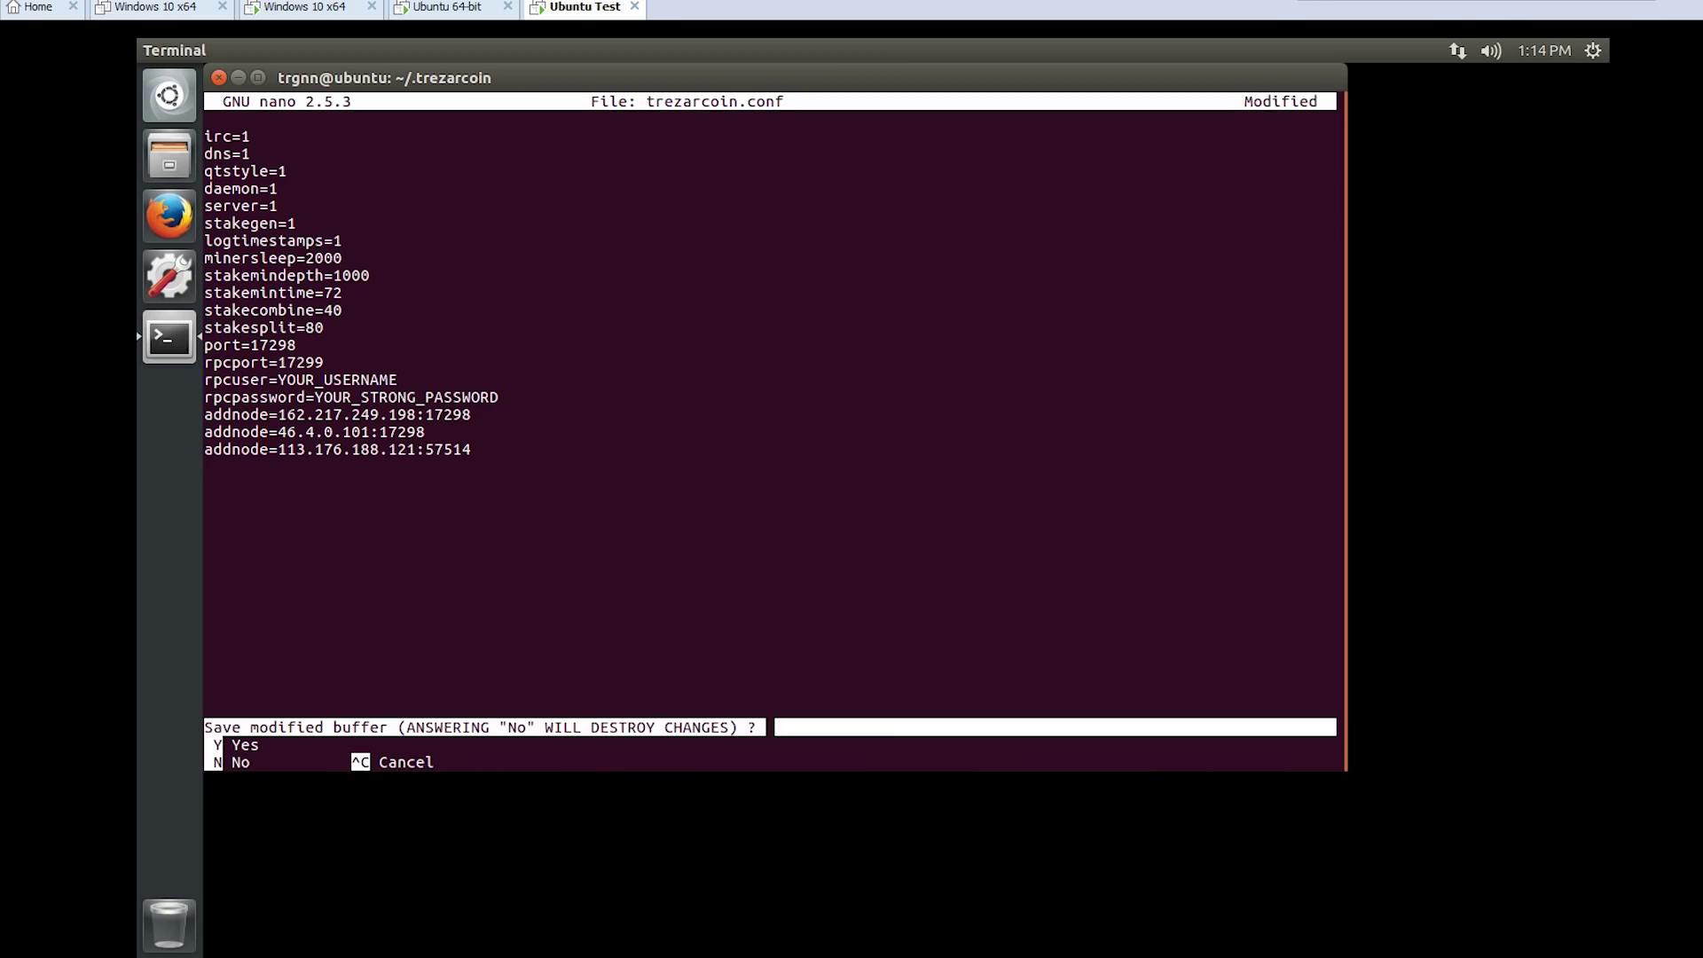
pyautogui.press('y')
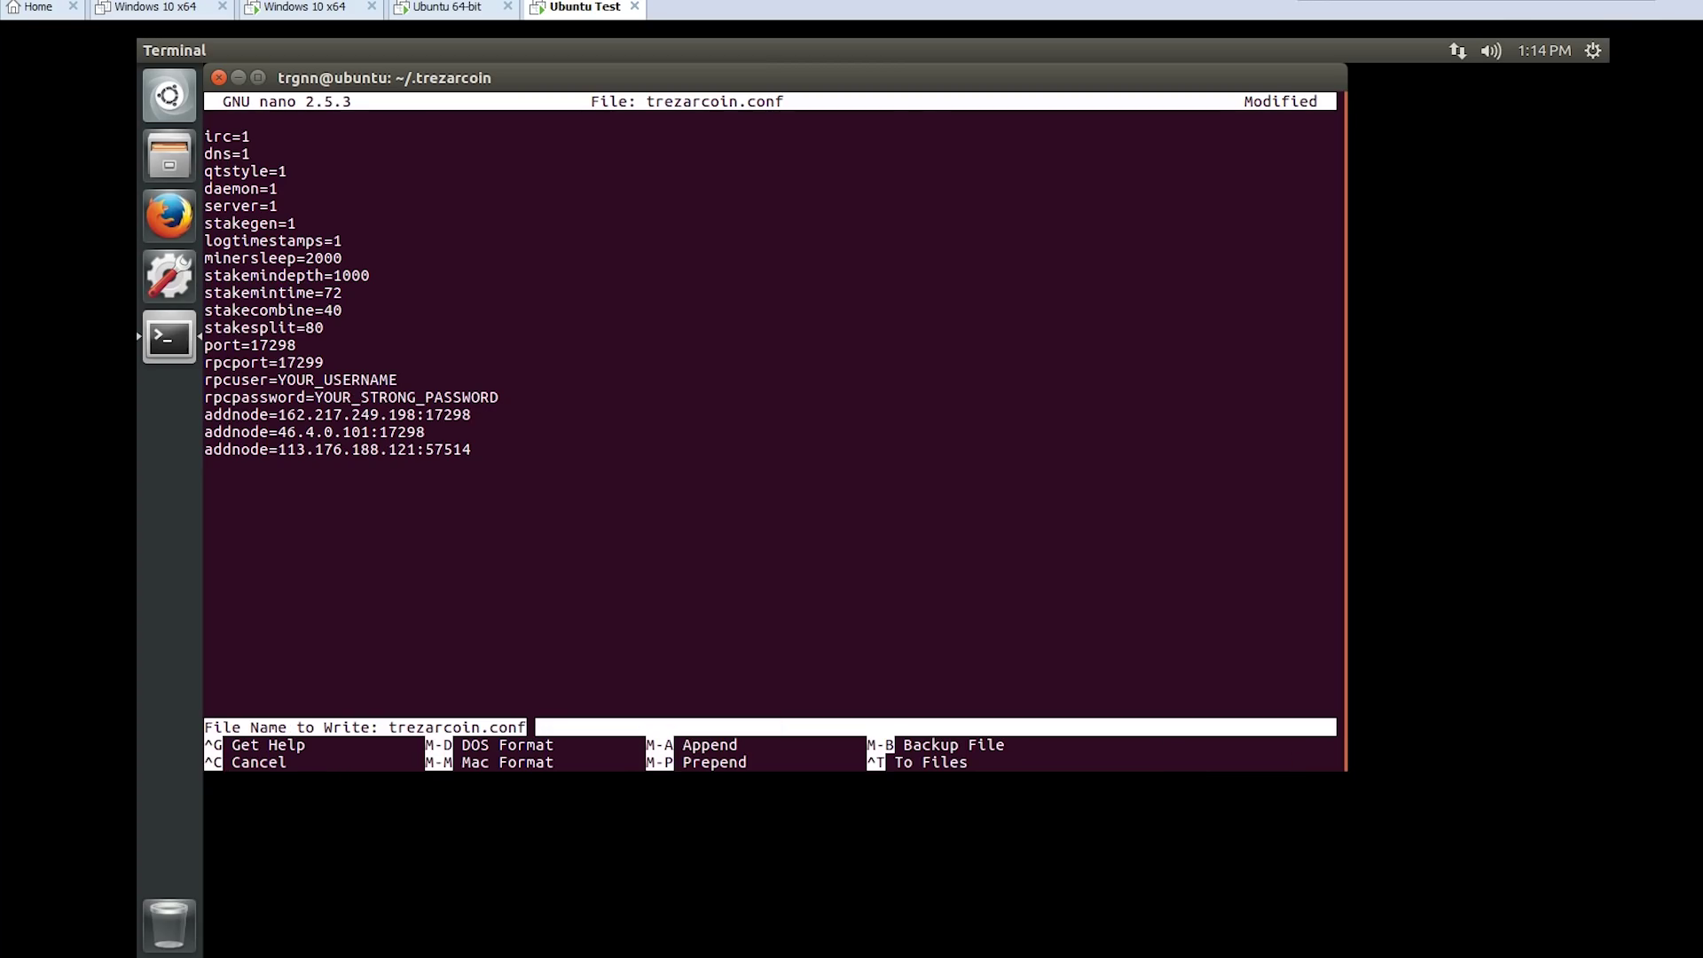
pyautogui.press('Return')
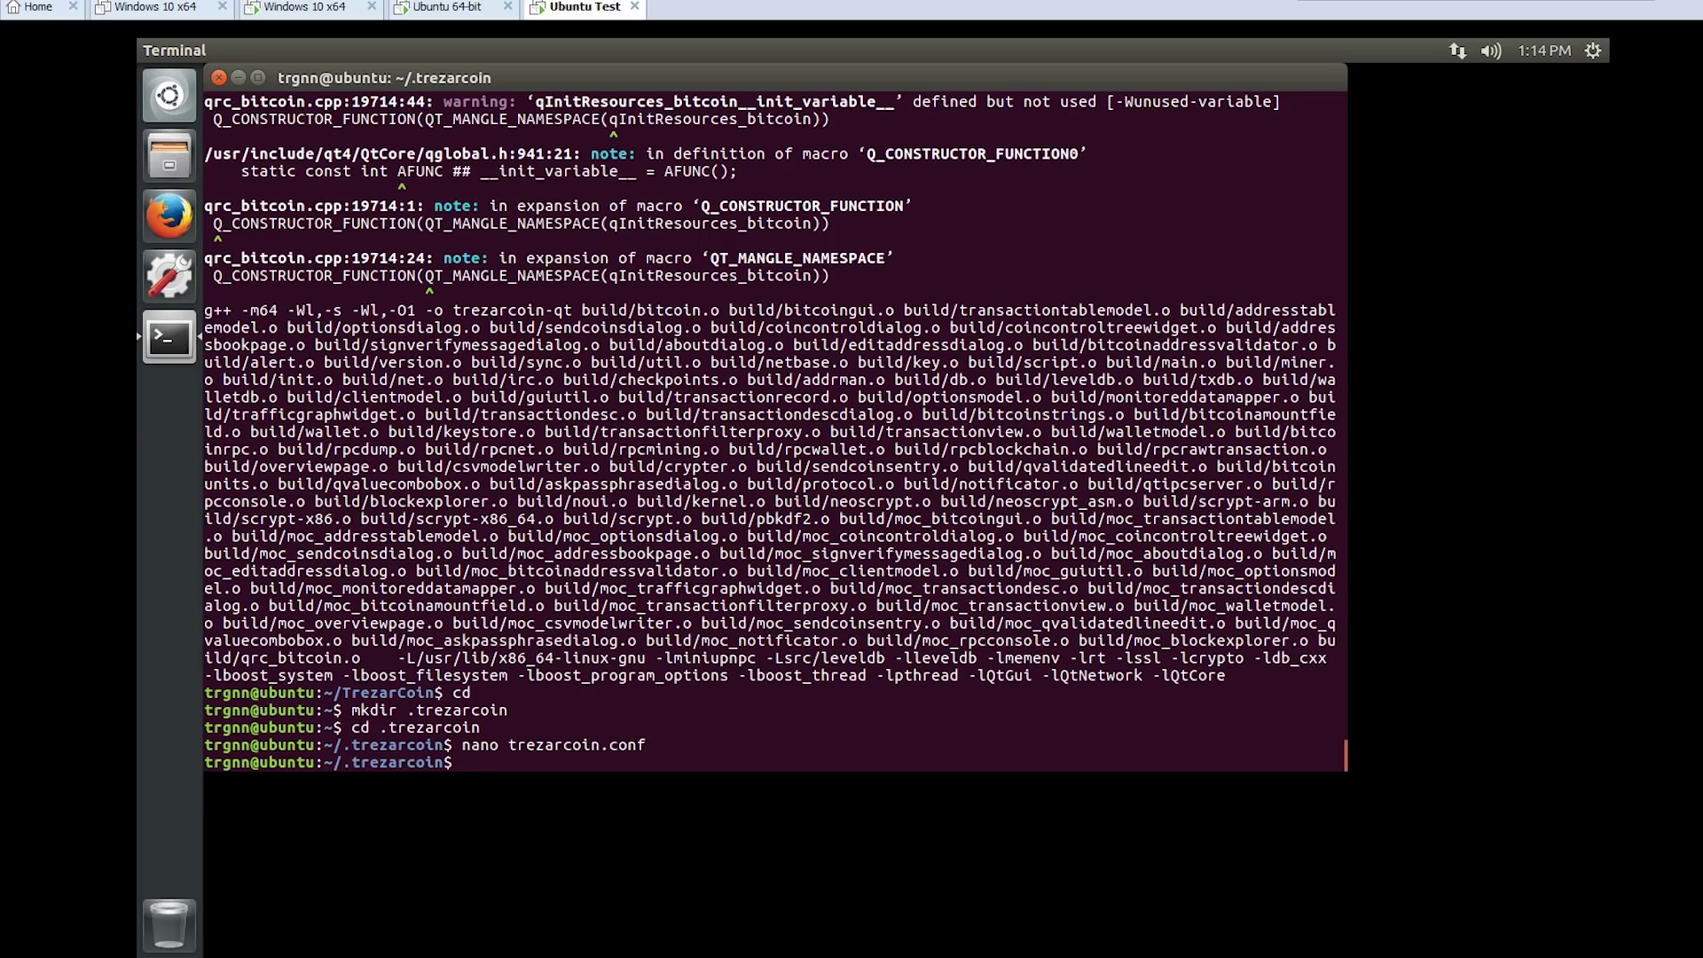
# Return the terminal to the home directory, and launch trezarcoin-qt from the TrezarCoin folder in Files
pyautogui.write('cd')
pyautogui.press('Return')
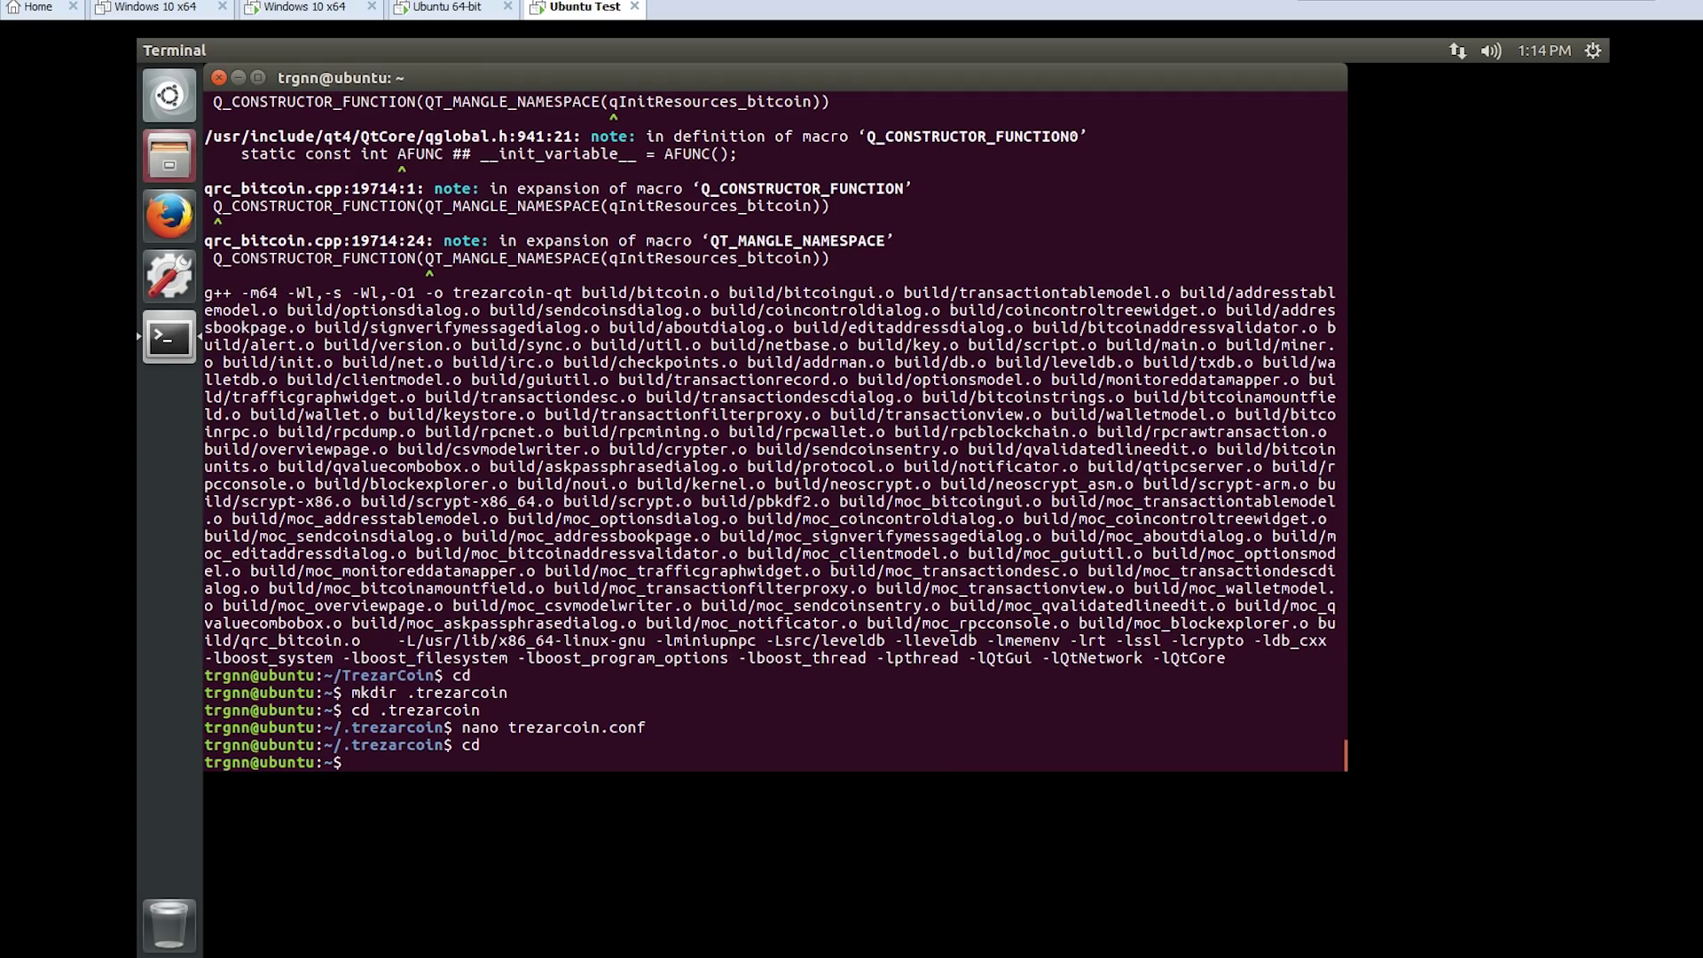
pyautogui.click(169, 155)
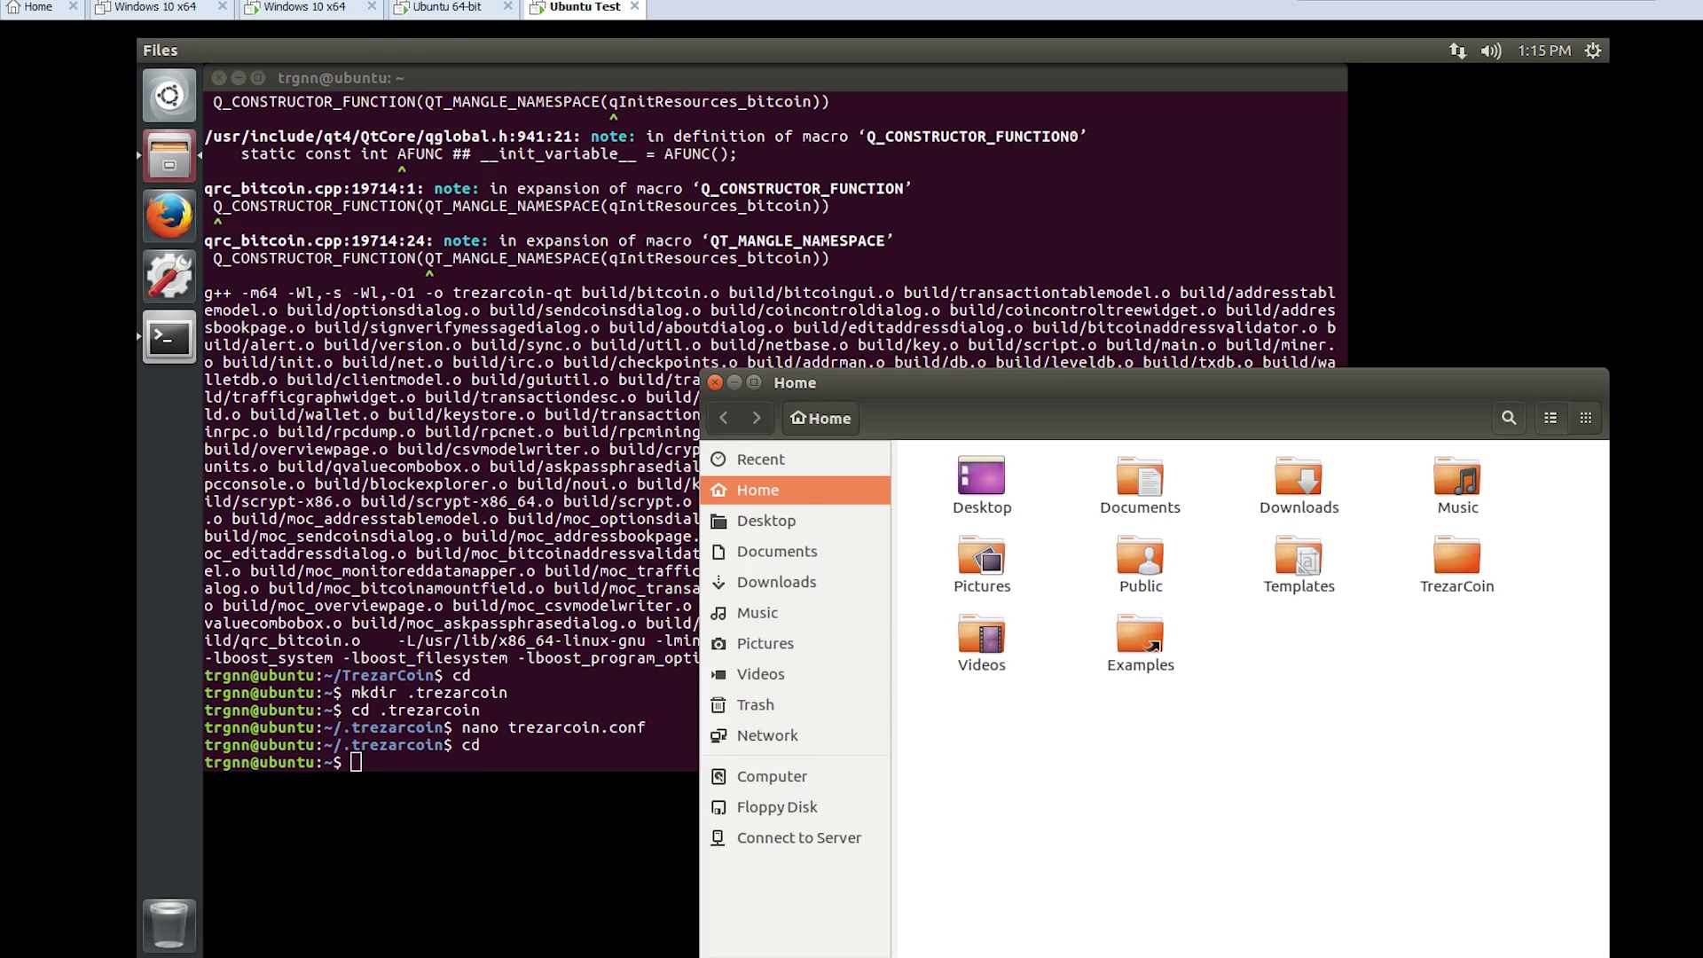
pyautogui.doubleClick(1457, 557)
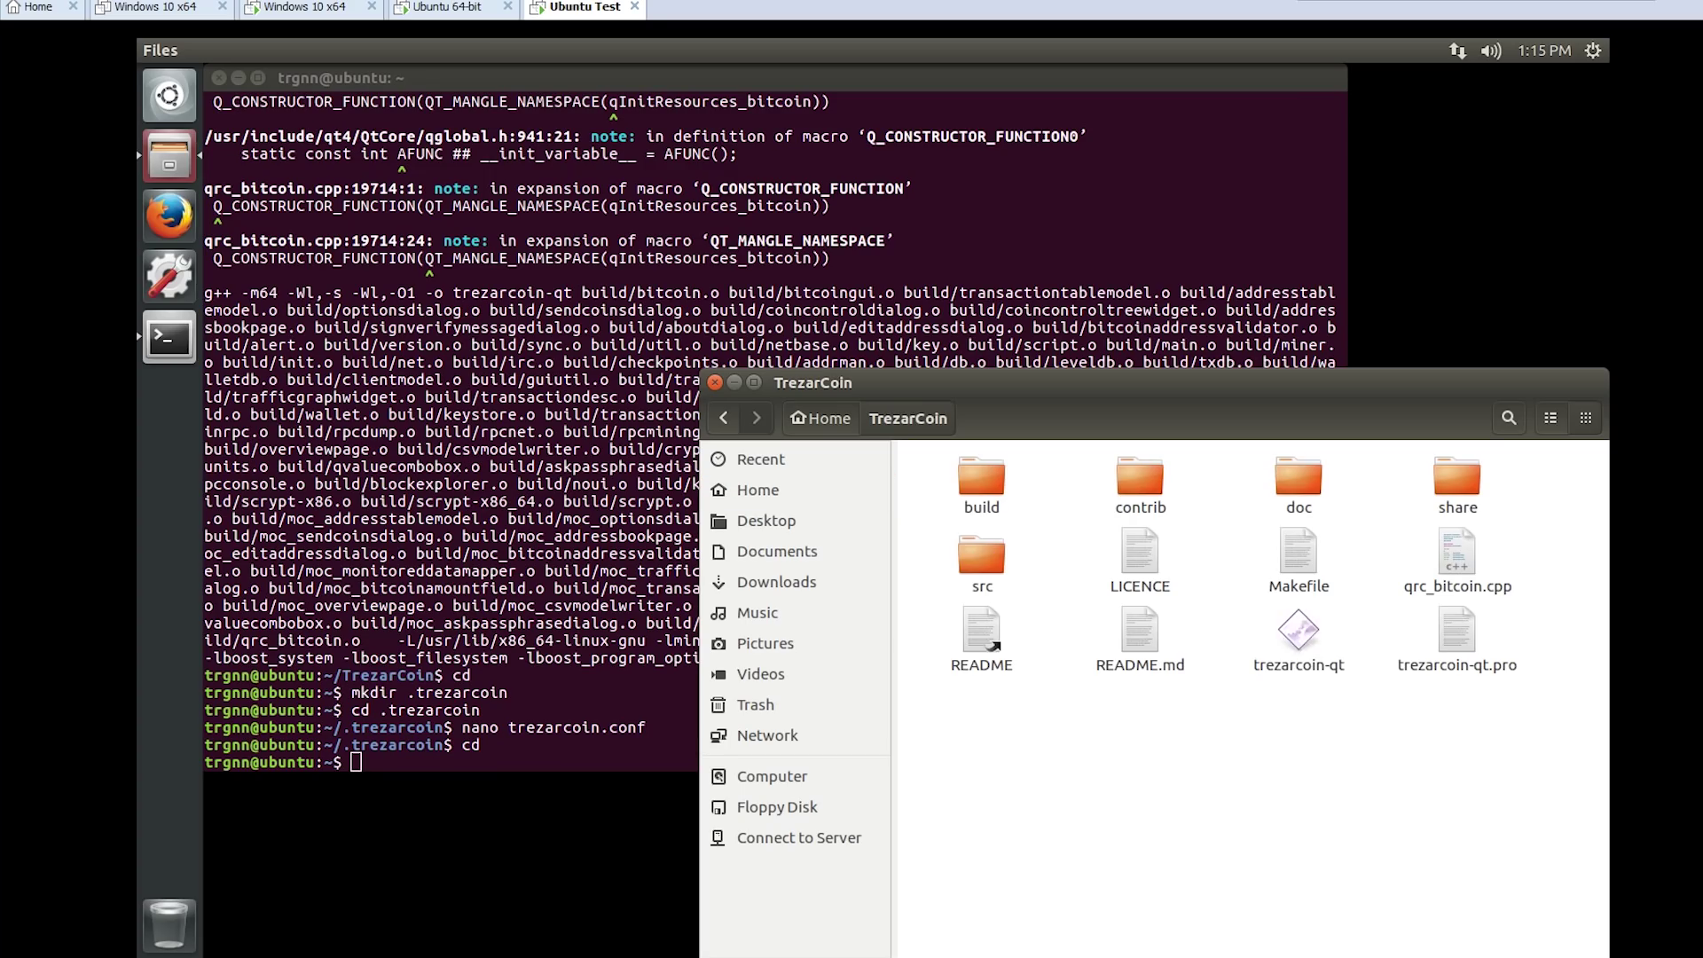
pyautogui.click(1299, 630)
pyautogui.press('Return')
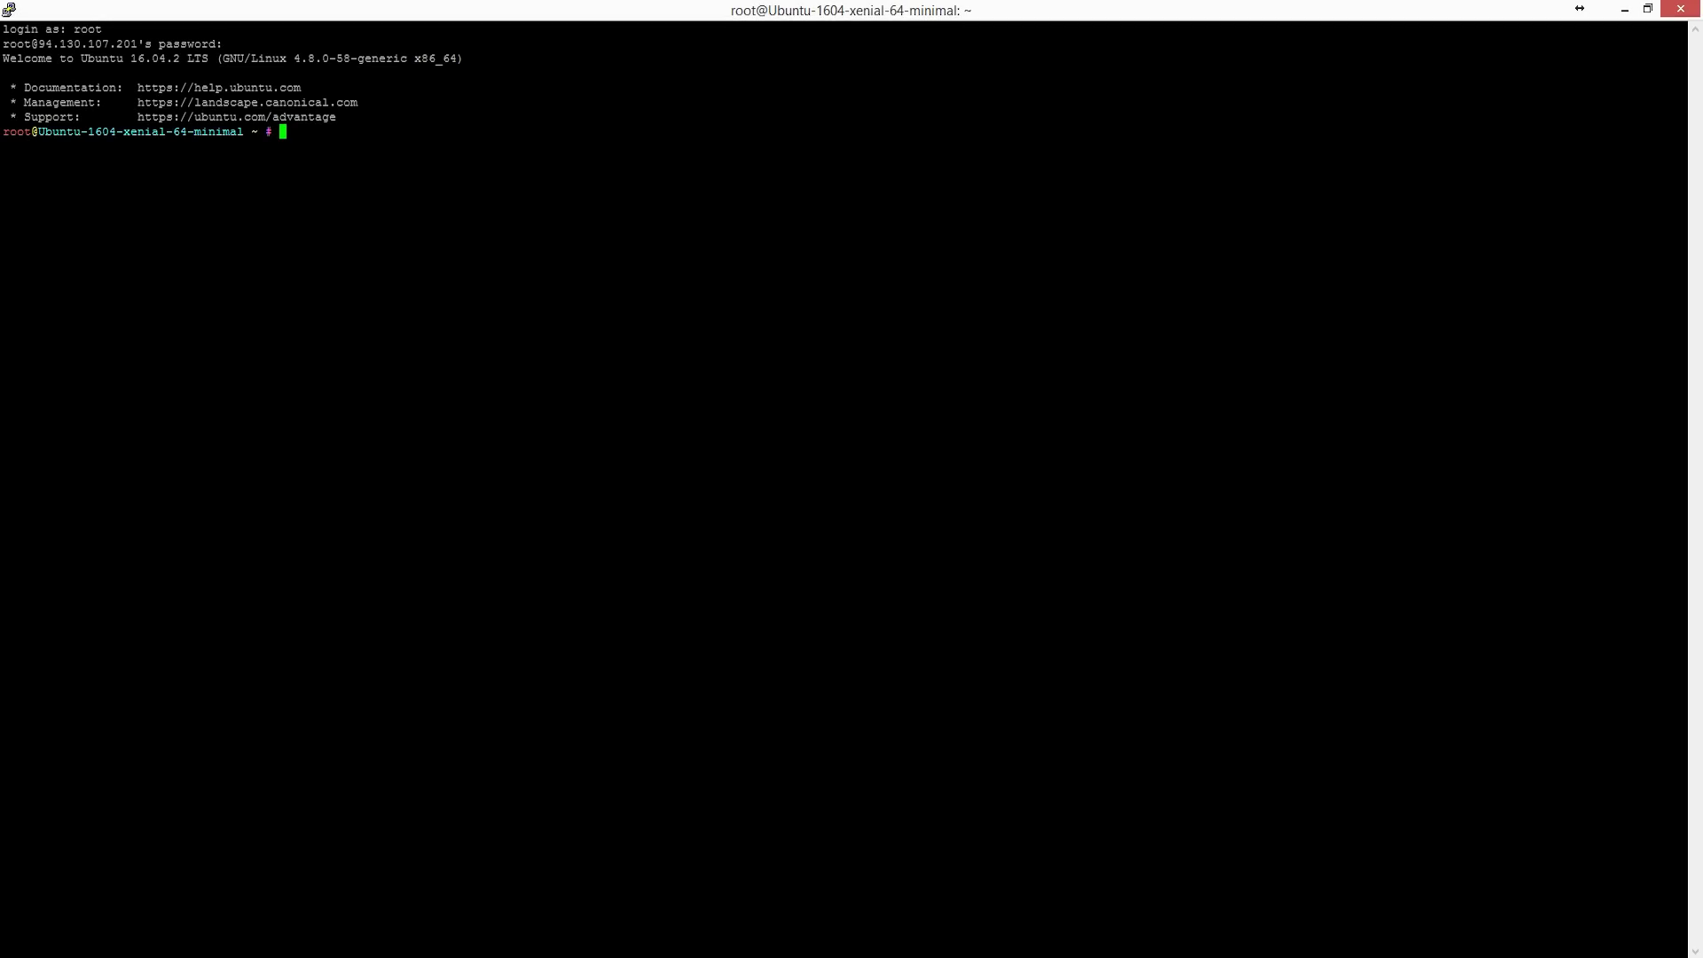
# In the remote Ubuntu server session, run sudo apt-get update and sudo apt-get upgrade, accepting the upgrade
pyautogui.write('sudo apt-get update')
pyautogui.press('Return')
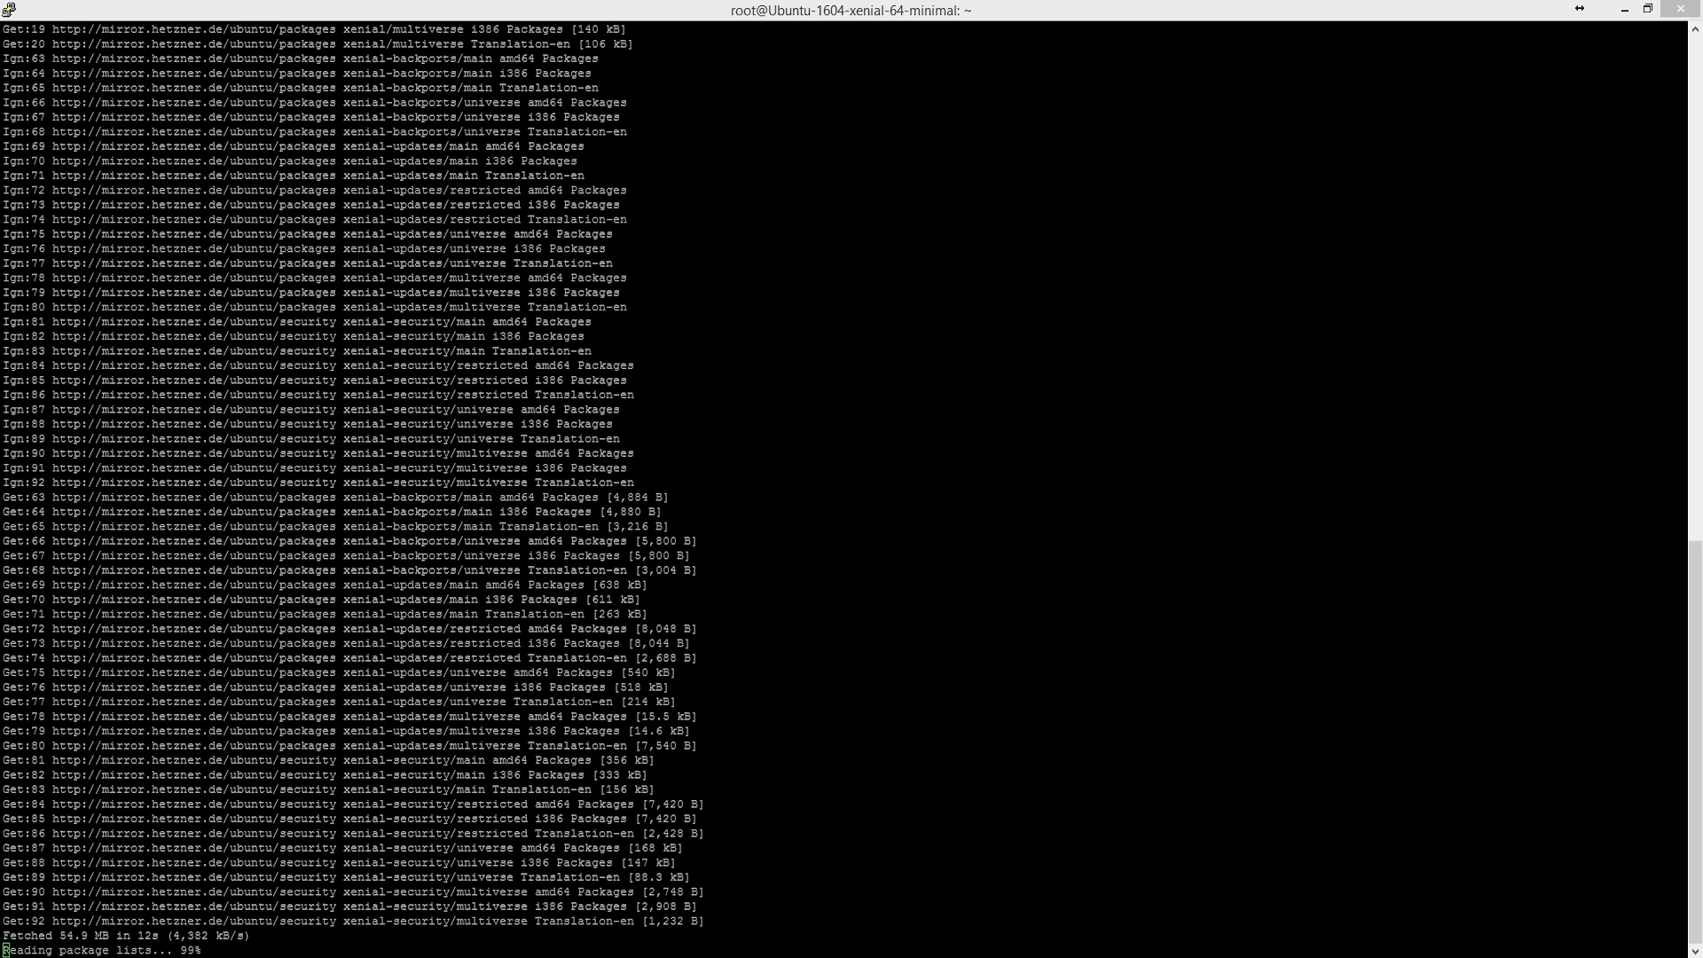
pyautogui.hotkey('alt', 'Tab')
pyautogui.write('sudo apt-get upgrade')
pyautogui.press('Return')
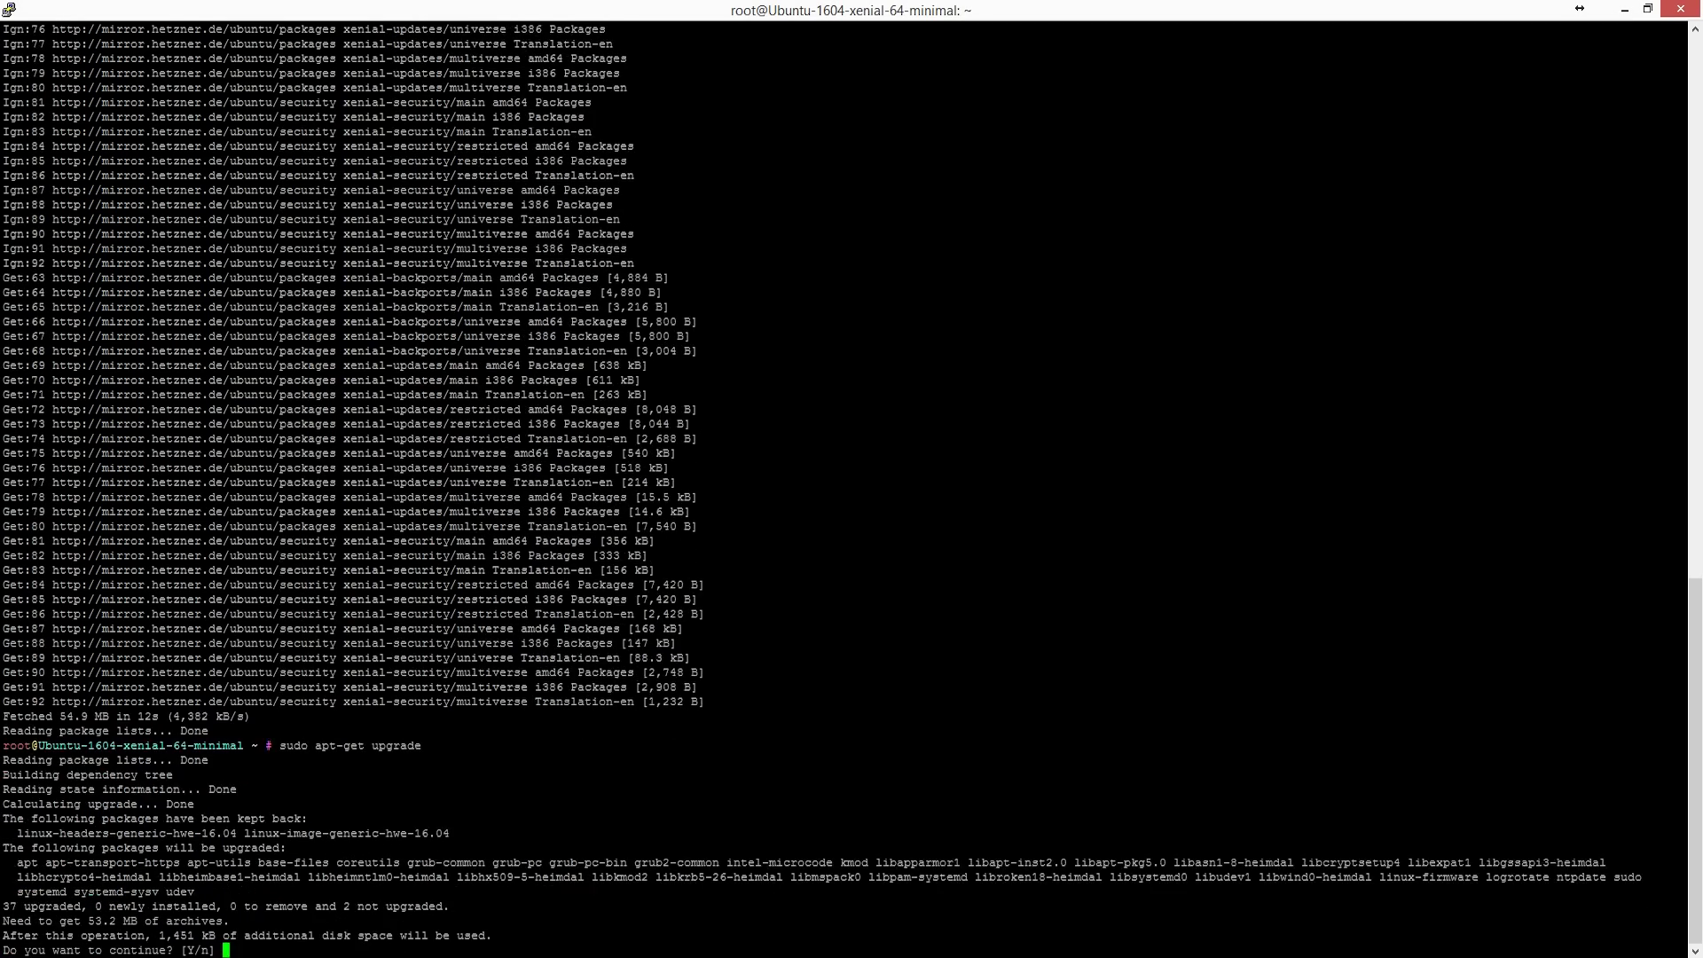
pyautogui.write('y')
pyautogui.press('Return')
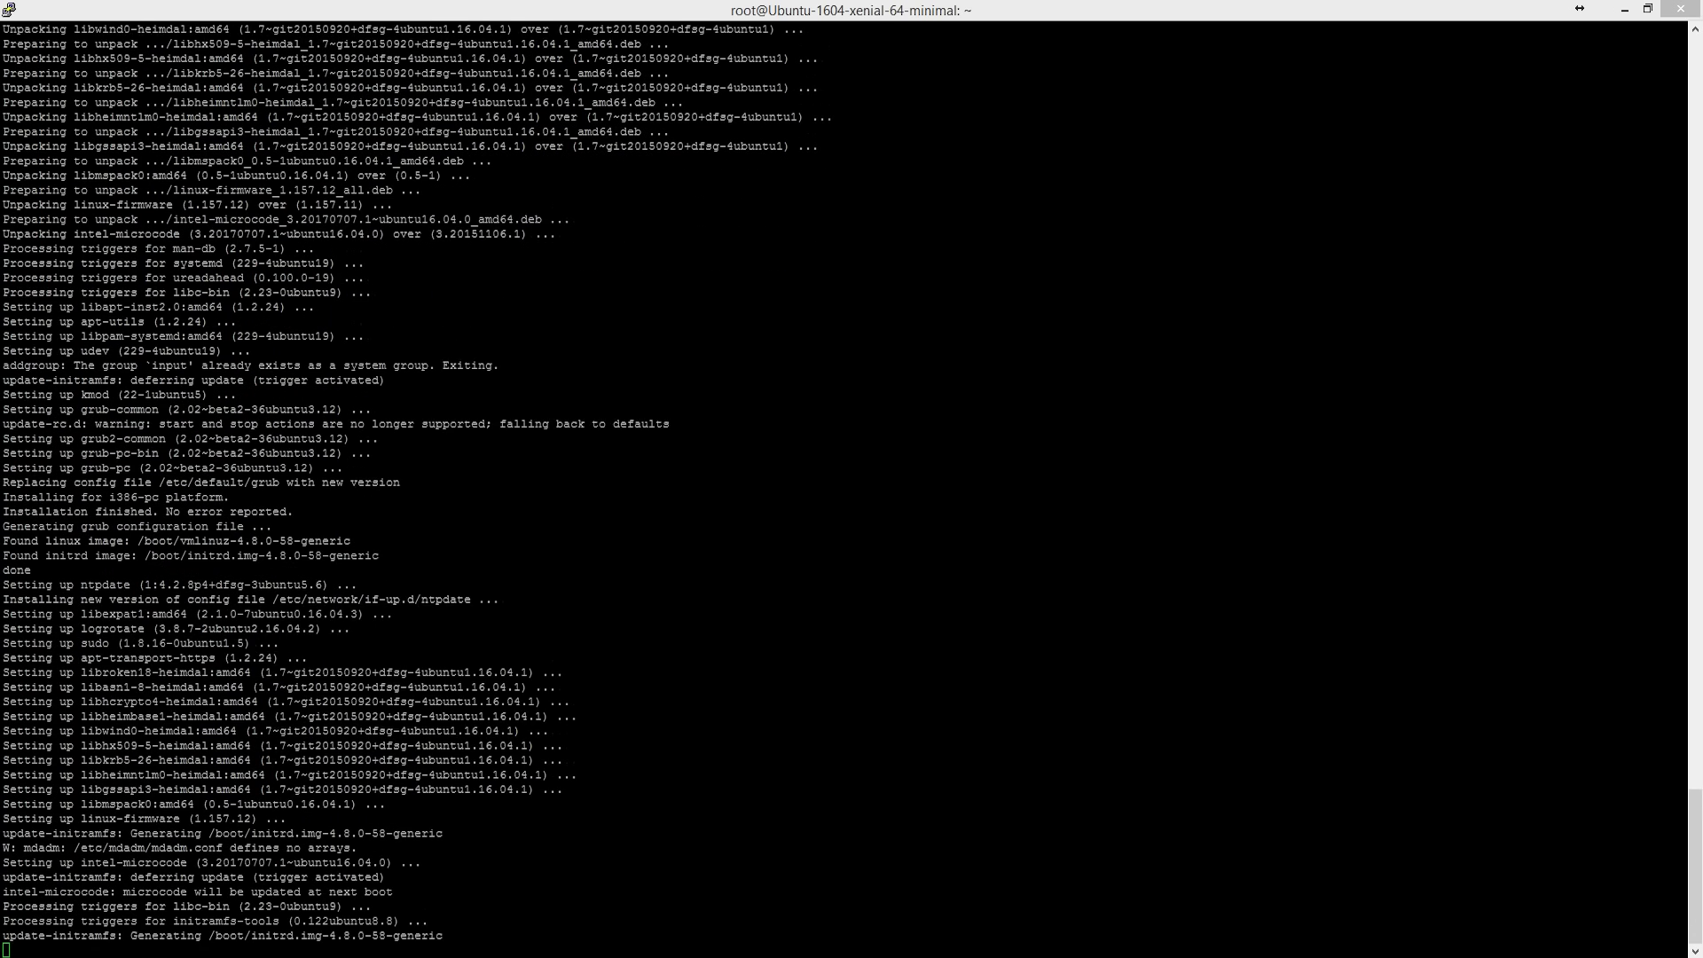
# Install the wallet's build dependencies on the remote server with apt-get, including qt4-qmake, libqt4-dev, libssl-dev, libdb++-dev and libminiupnpc-dev
pyautogui.hotkey('alt', 'Tab')
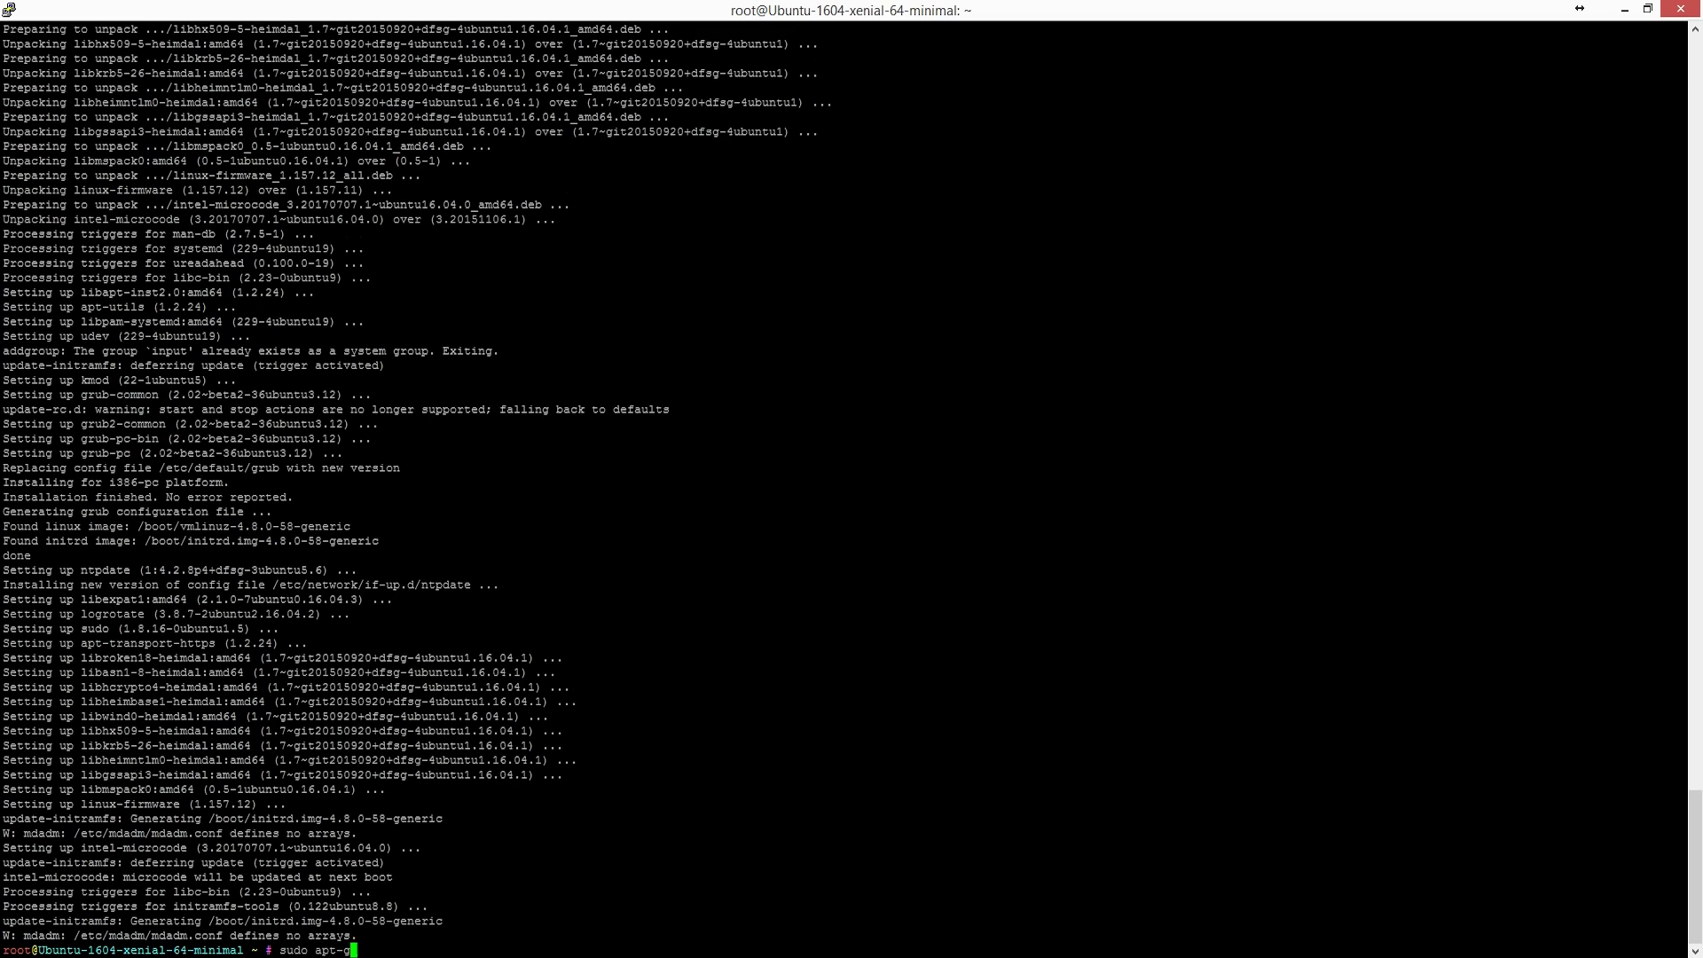
pyautogui.write('et install qt4-qmake libqt4-dev build-essential libboost-dev libboost-system-dev libboost-filesystem-dev libboost-program-options-dev libboost-thread-dev libssl-dev libdb++-dev libminiupnpc-dev')
pyautogui.press('Return')
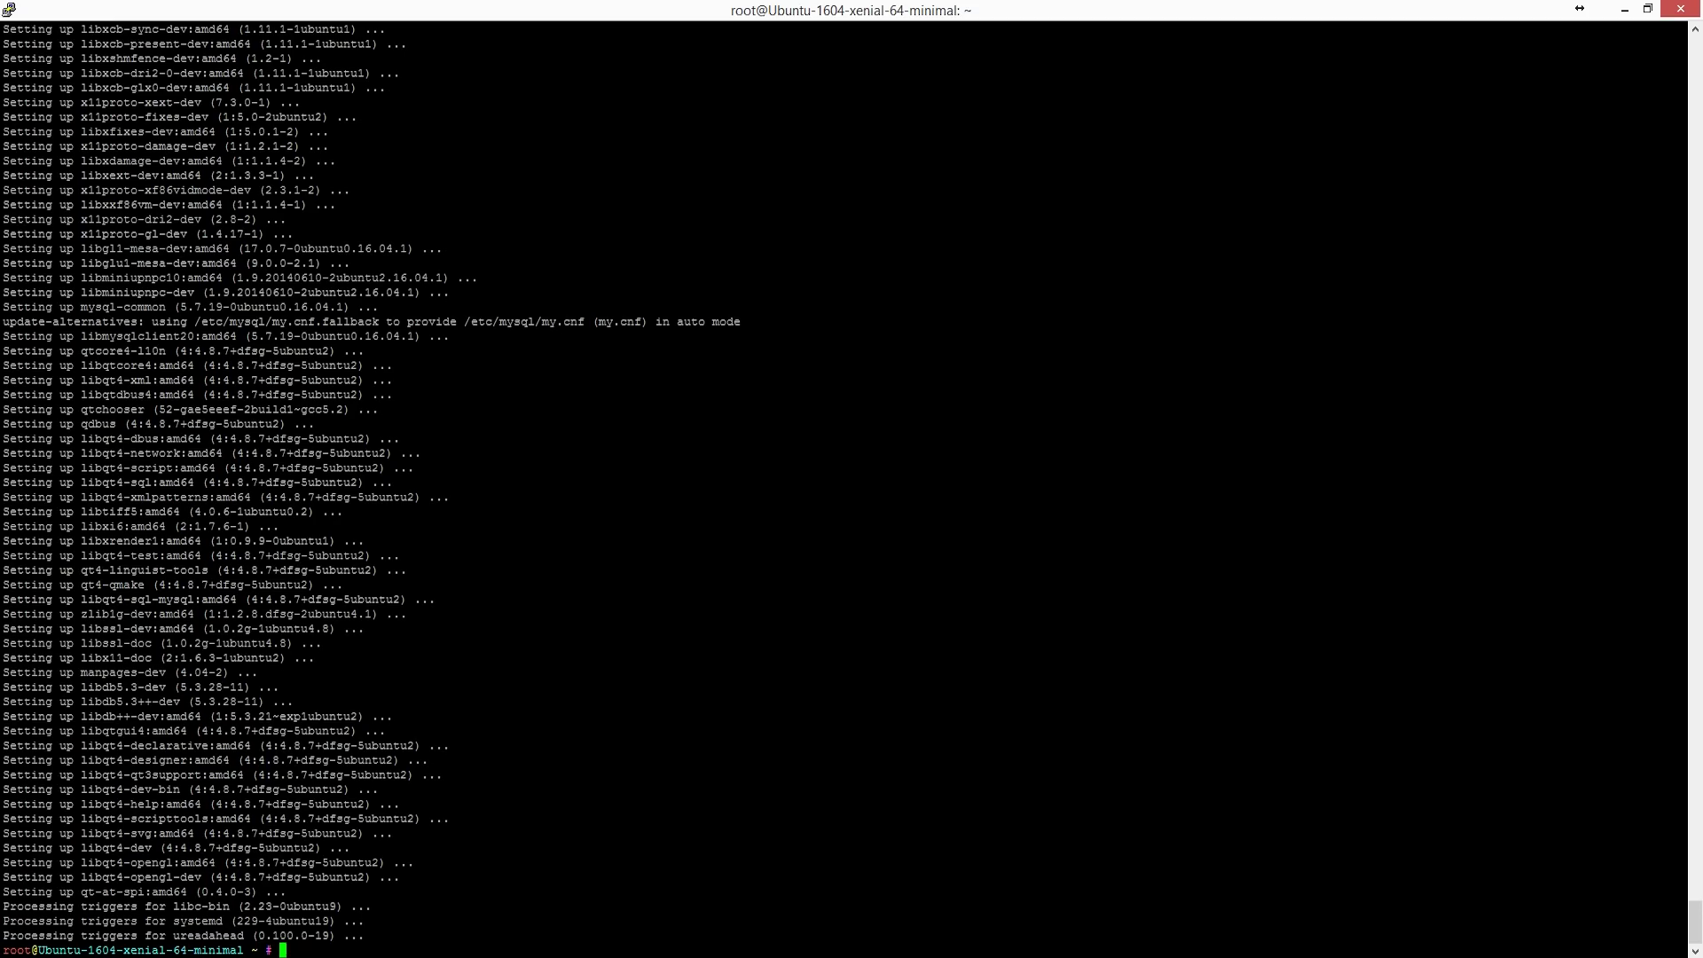
pyautogui.write('git clone https://github.com/TrezarCoin/TrezarCoin.git')
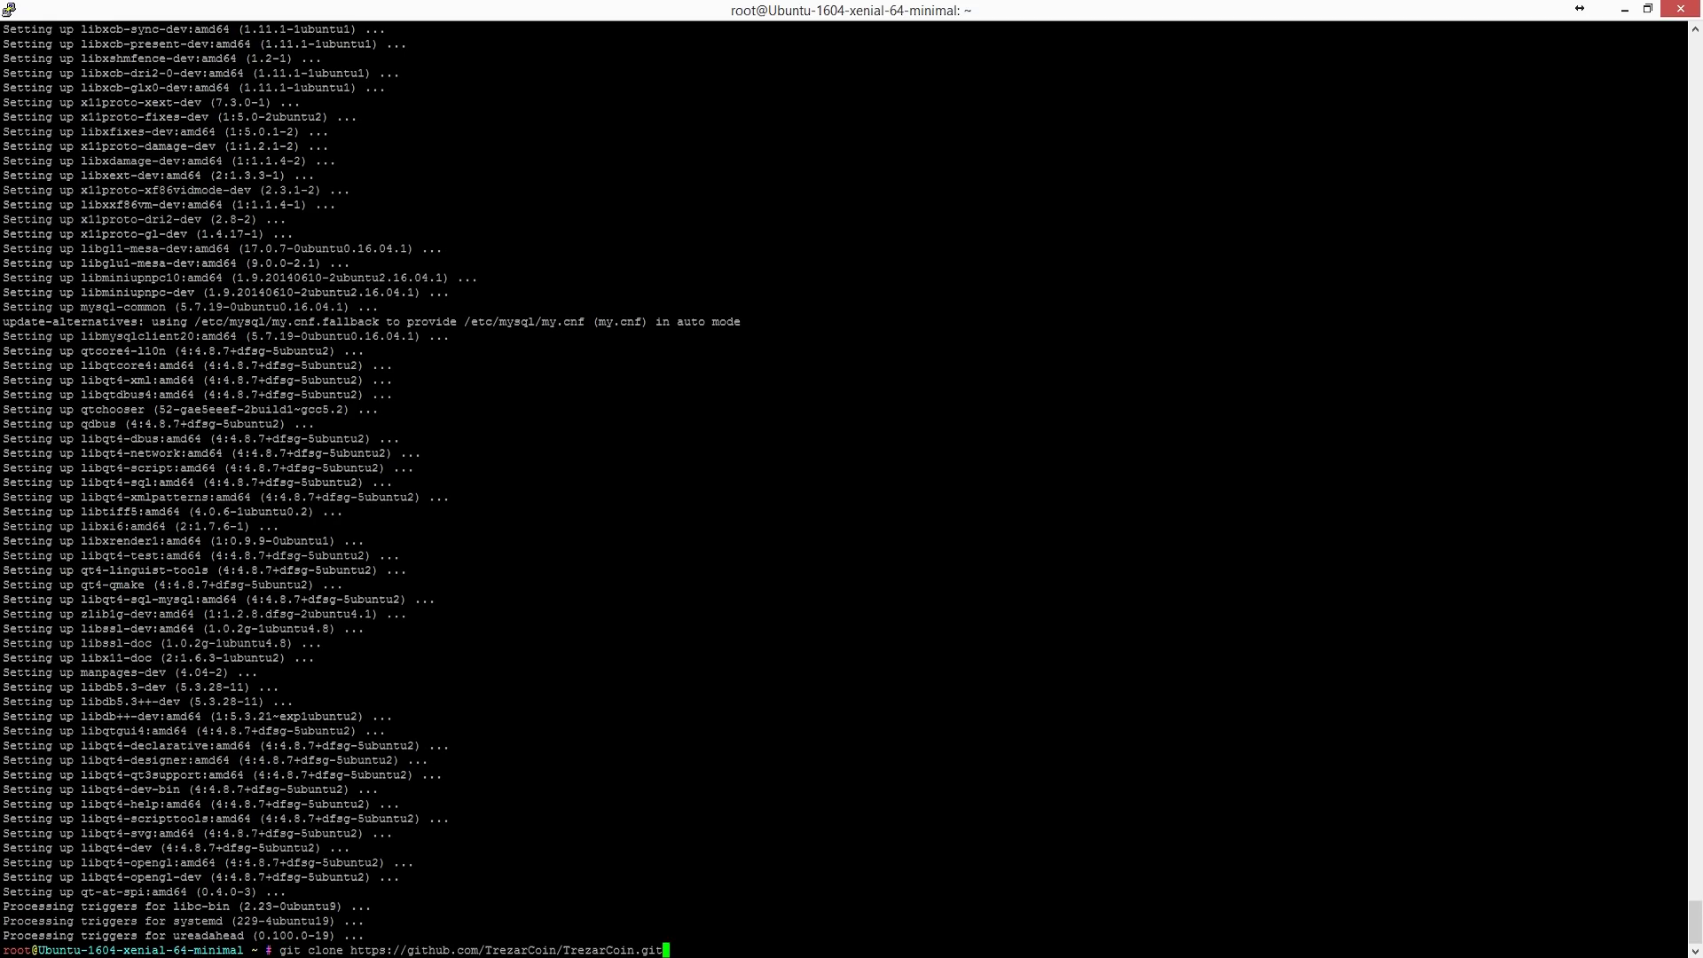
pyautogui.press('Return')
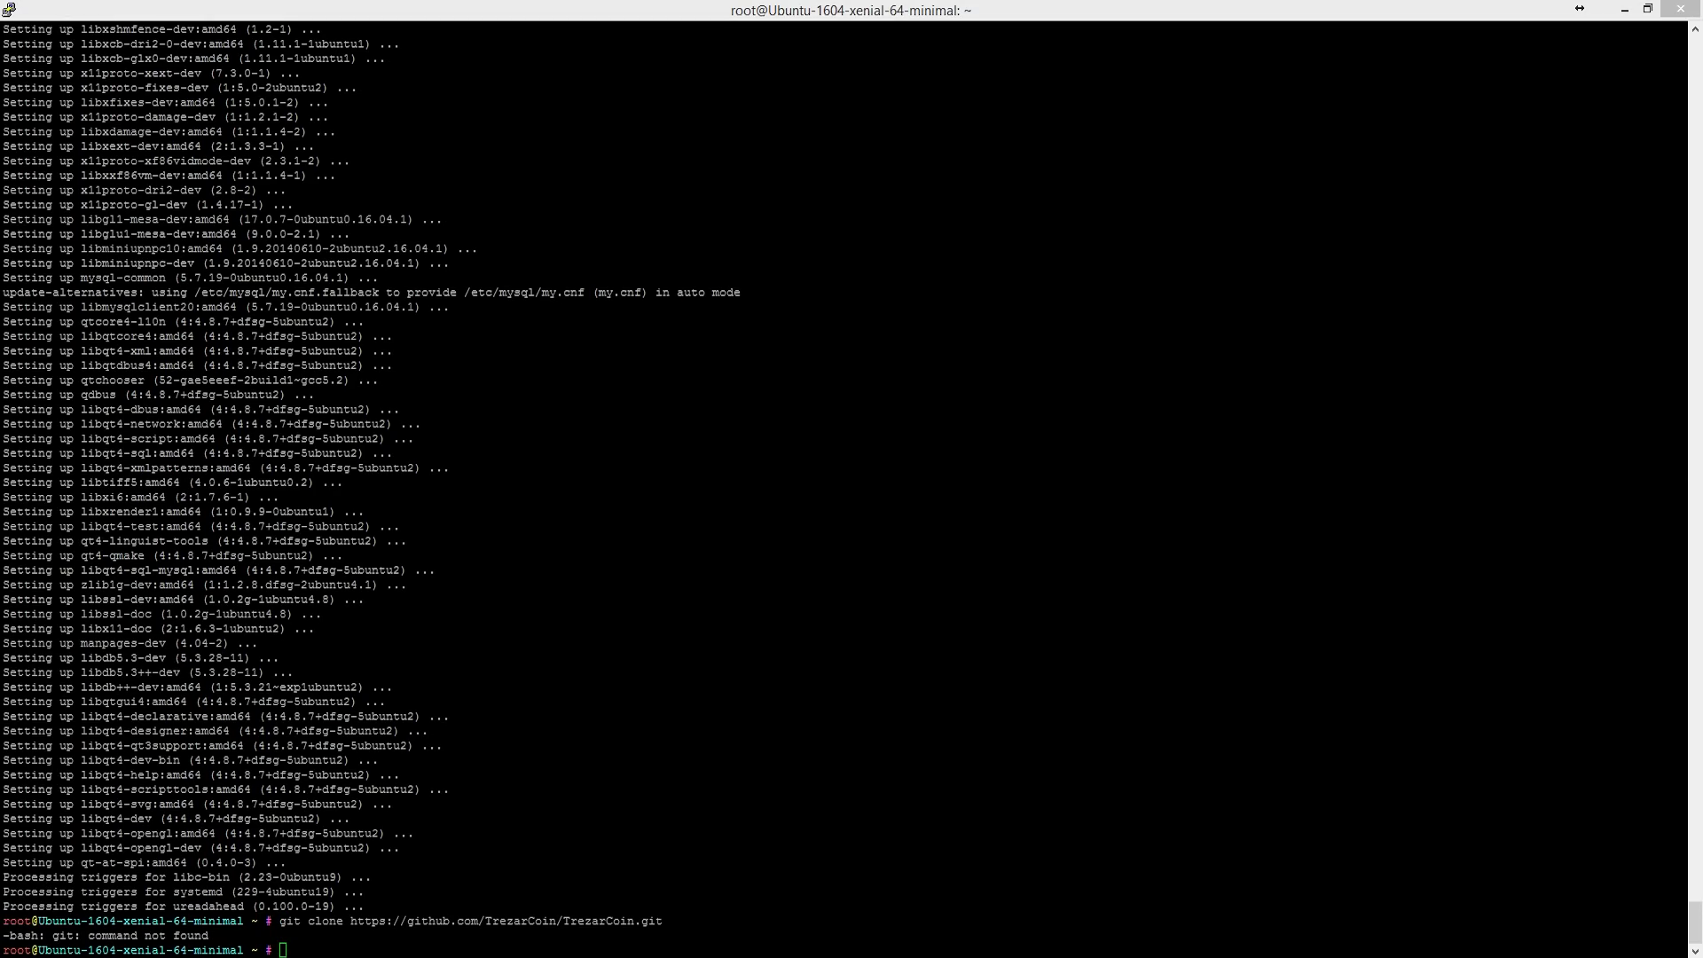
# Install git on the remote server with sudo apt-get install git and accept the installation
pyautogui.write('sudo apt-get install git')
pyautogui.press('Return')
pyautogui.write('y')
pyautogui.press('Return')
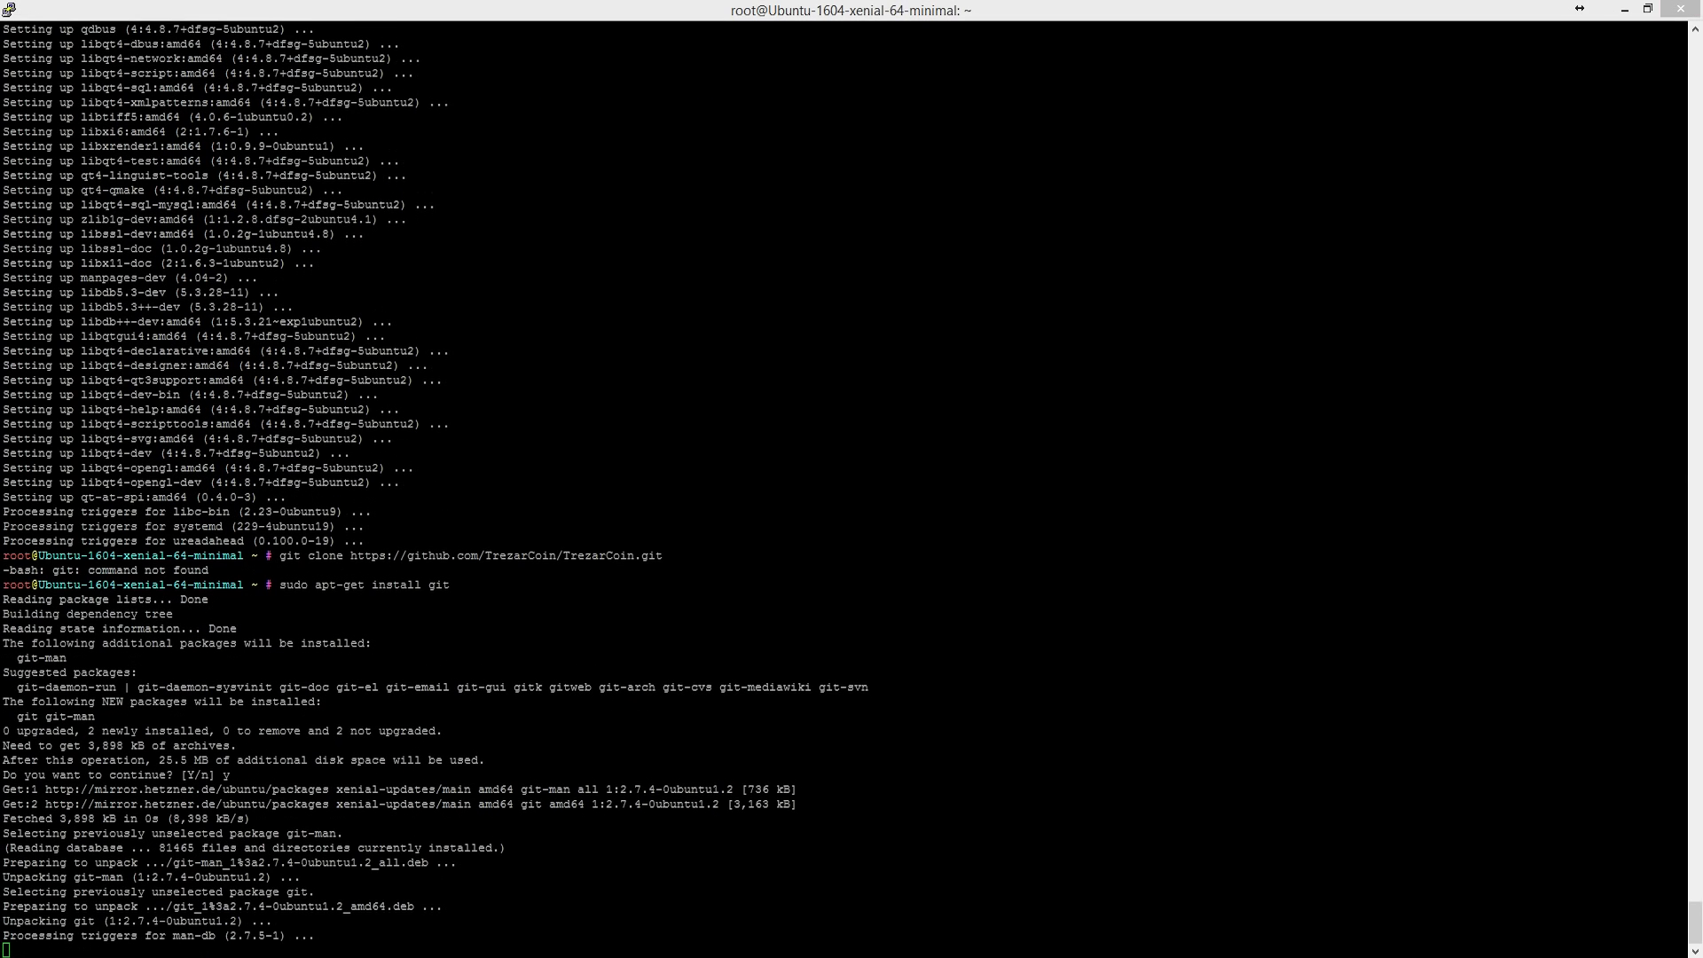
pyautogui.write('git clone https://github.com/TrezarCoin/TrezarCoin.git')
pyautogui.press('Return')
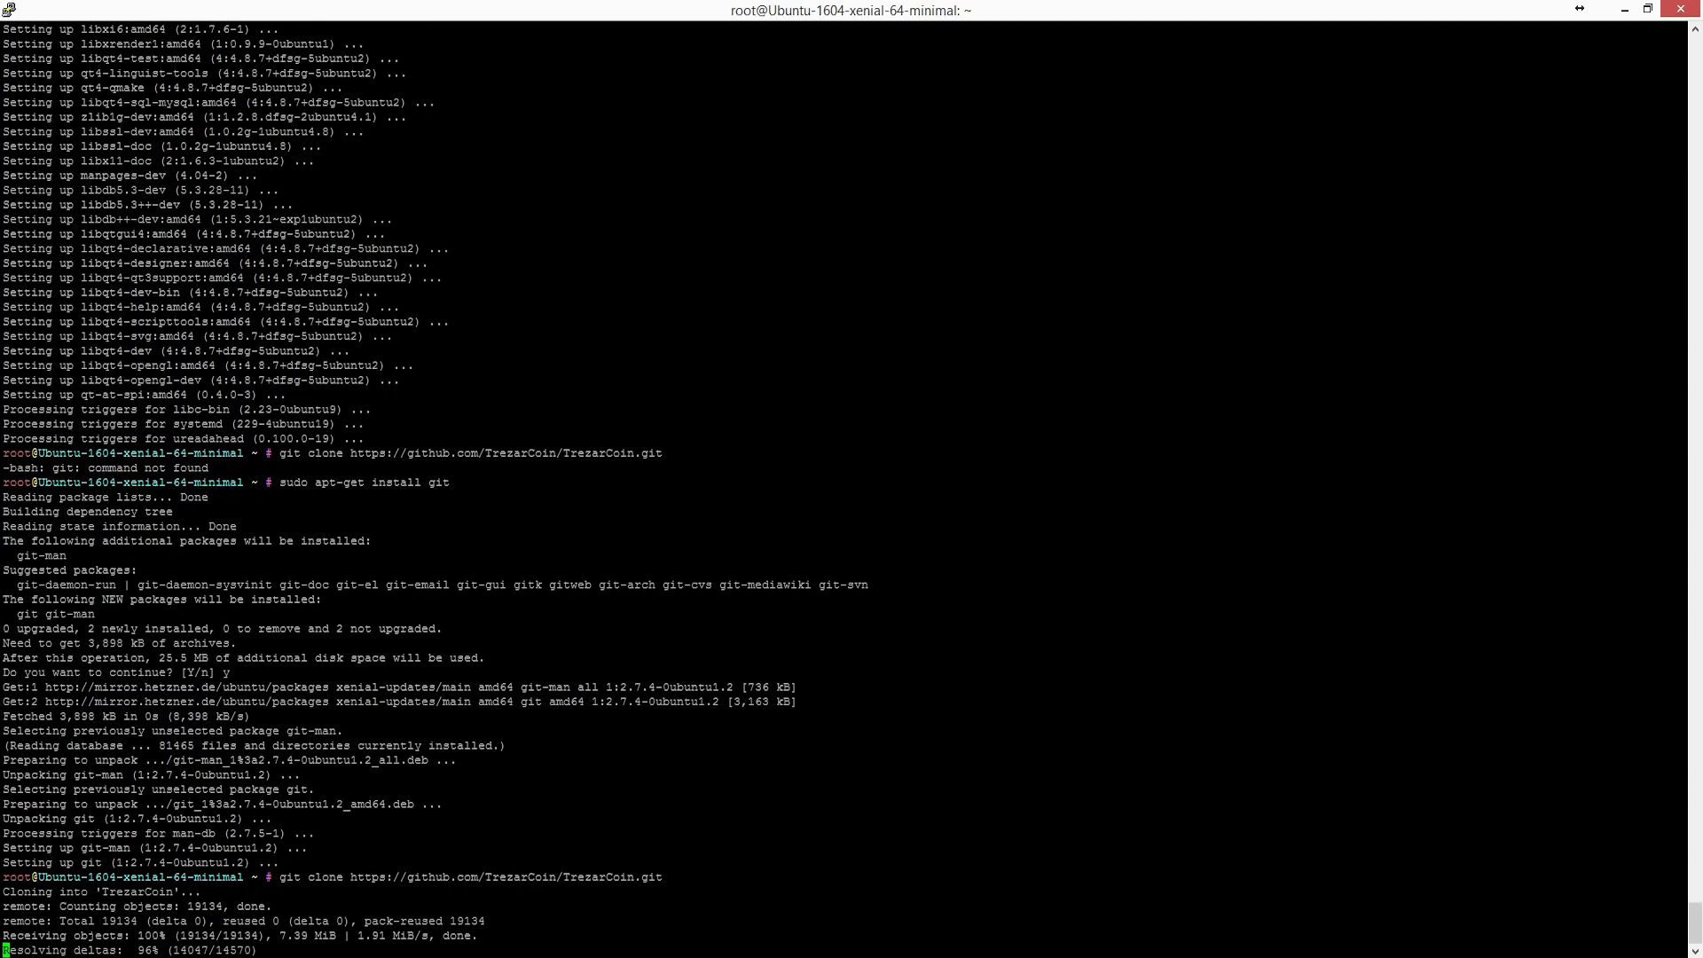
pyautogui.hotkey('alt', 'Tab')
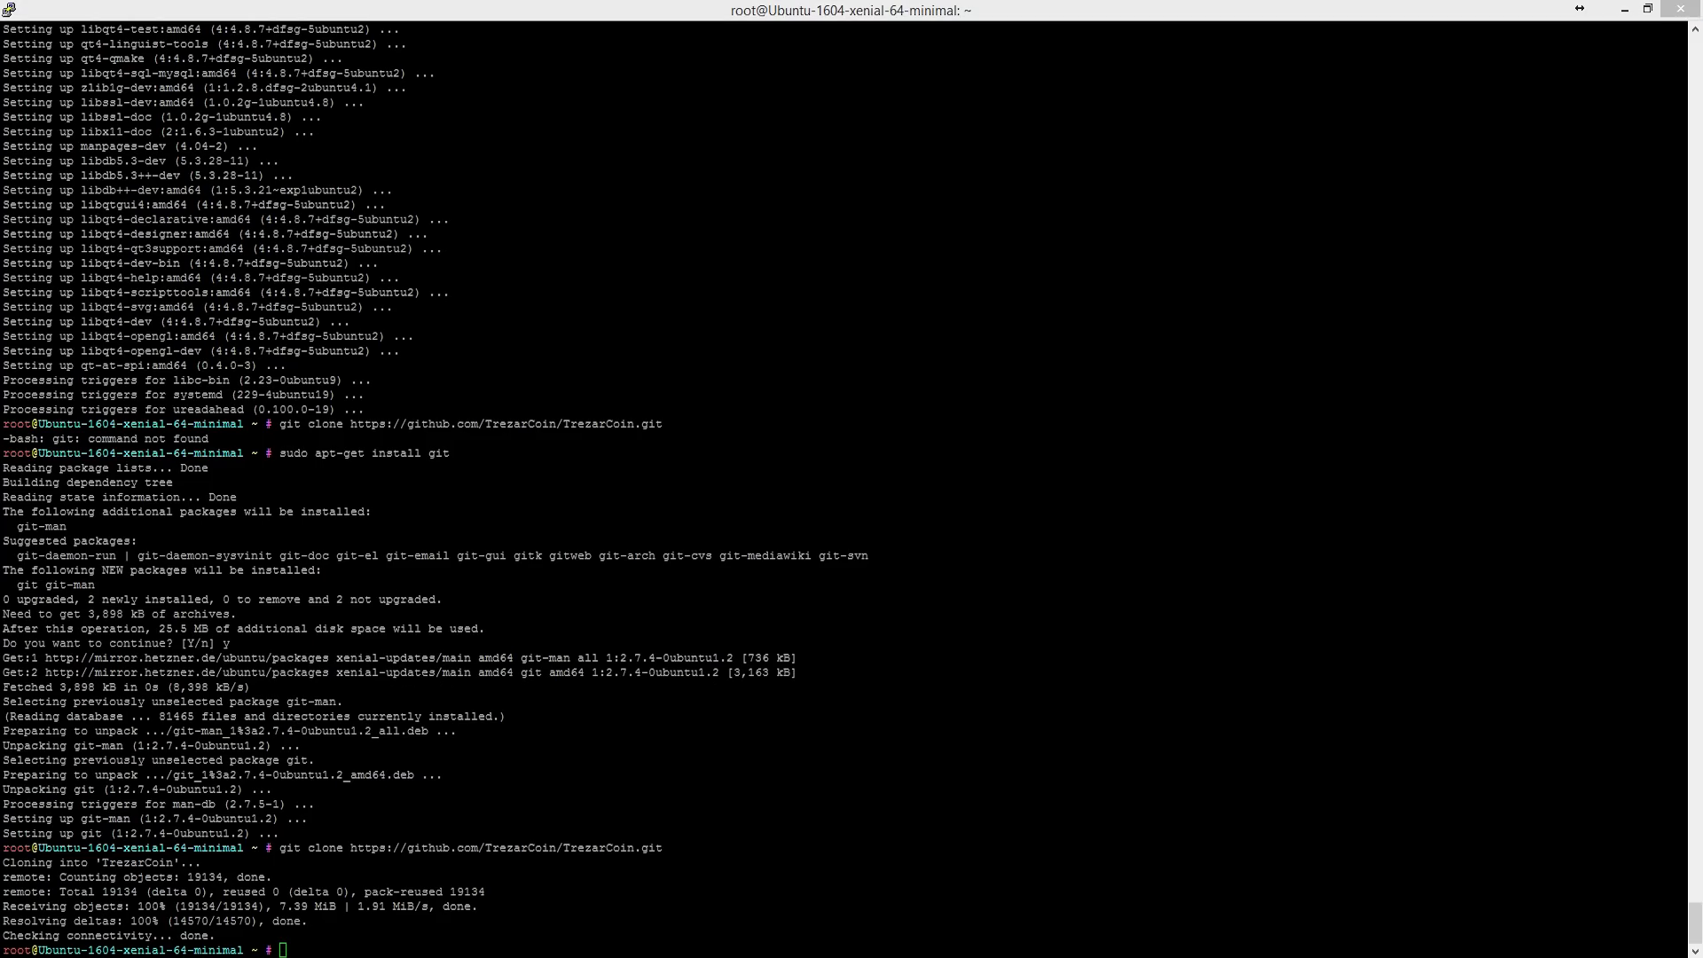
# Change to the TrezarCoin/src directory on the remote server and compile the trezarcoind daemon
pyautogui.hotkey('alt', 'Tab')
pyautogui.write('cd TrezarCoin/src')
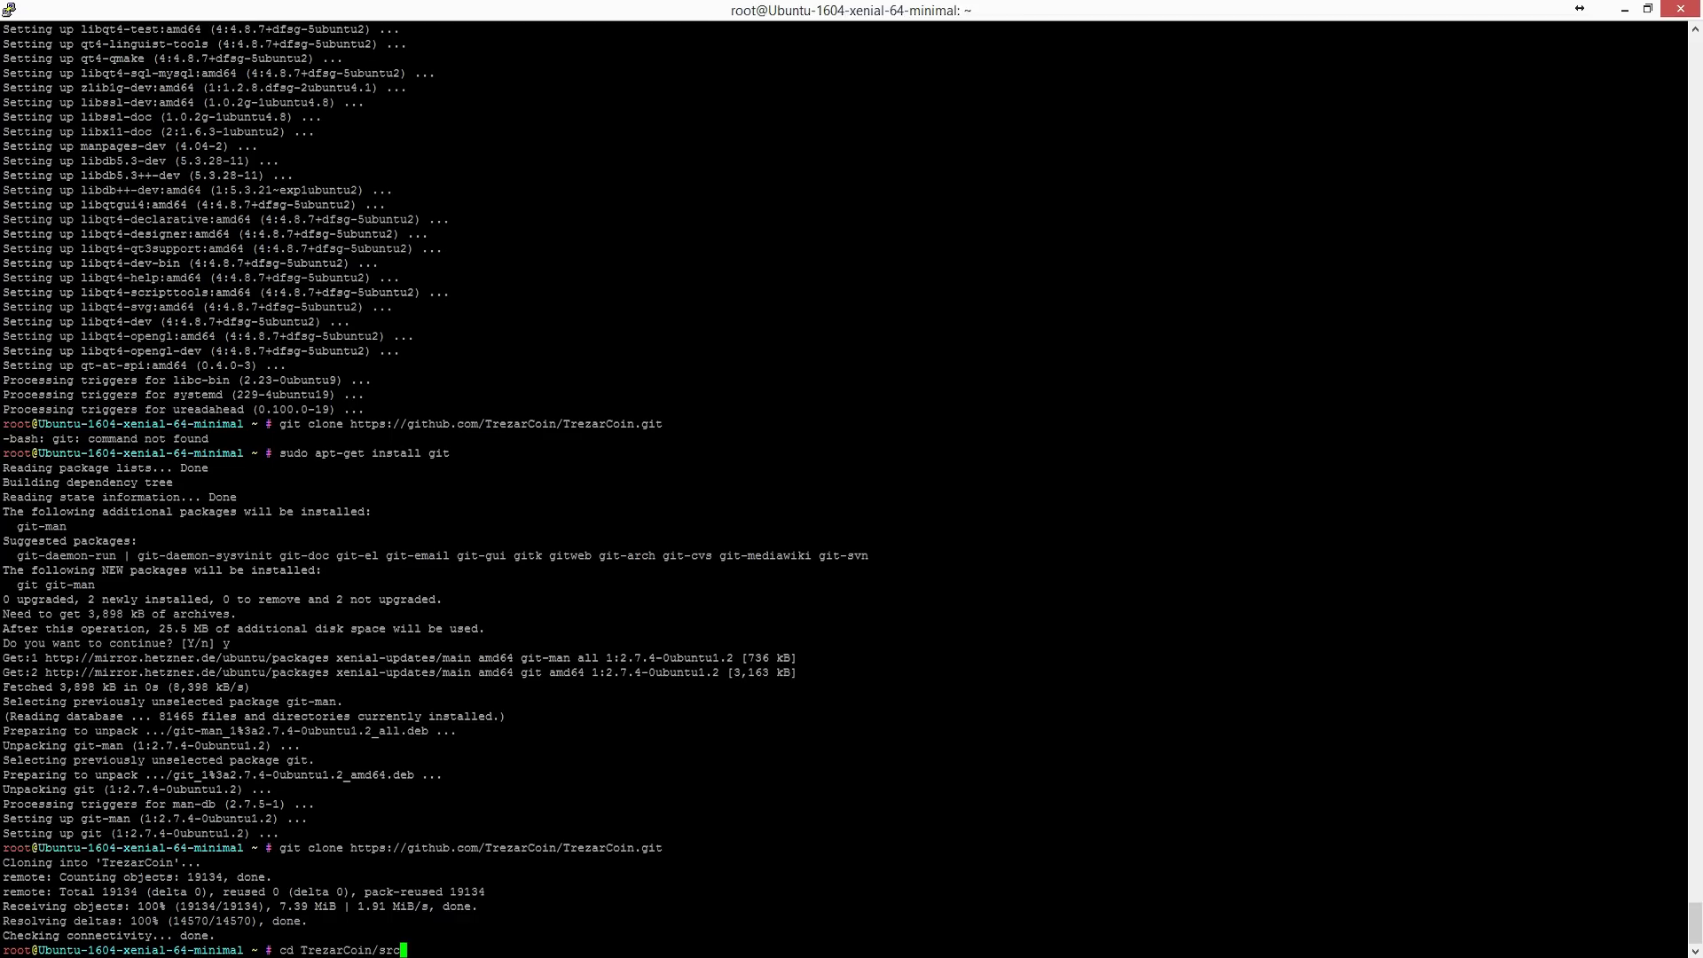
pyautogui.press('Return')
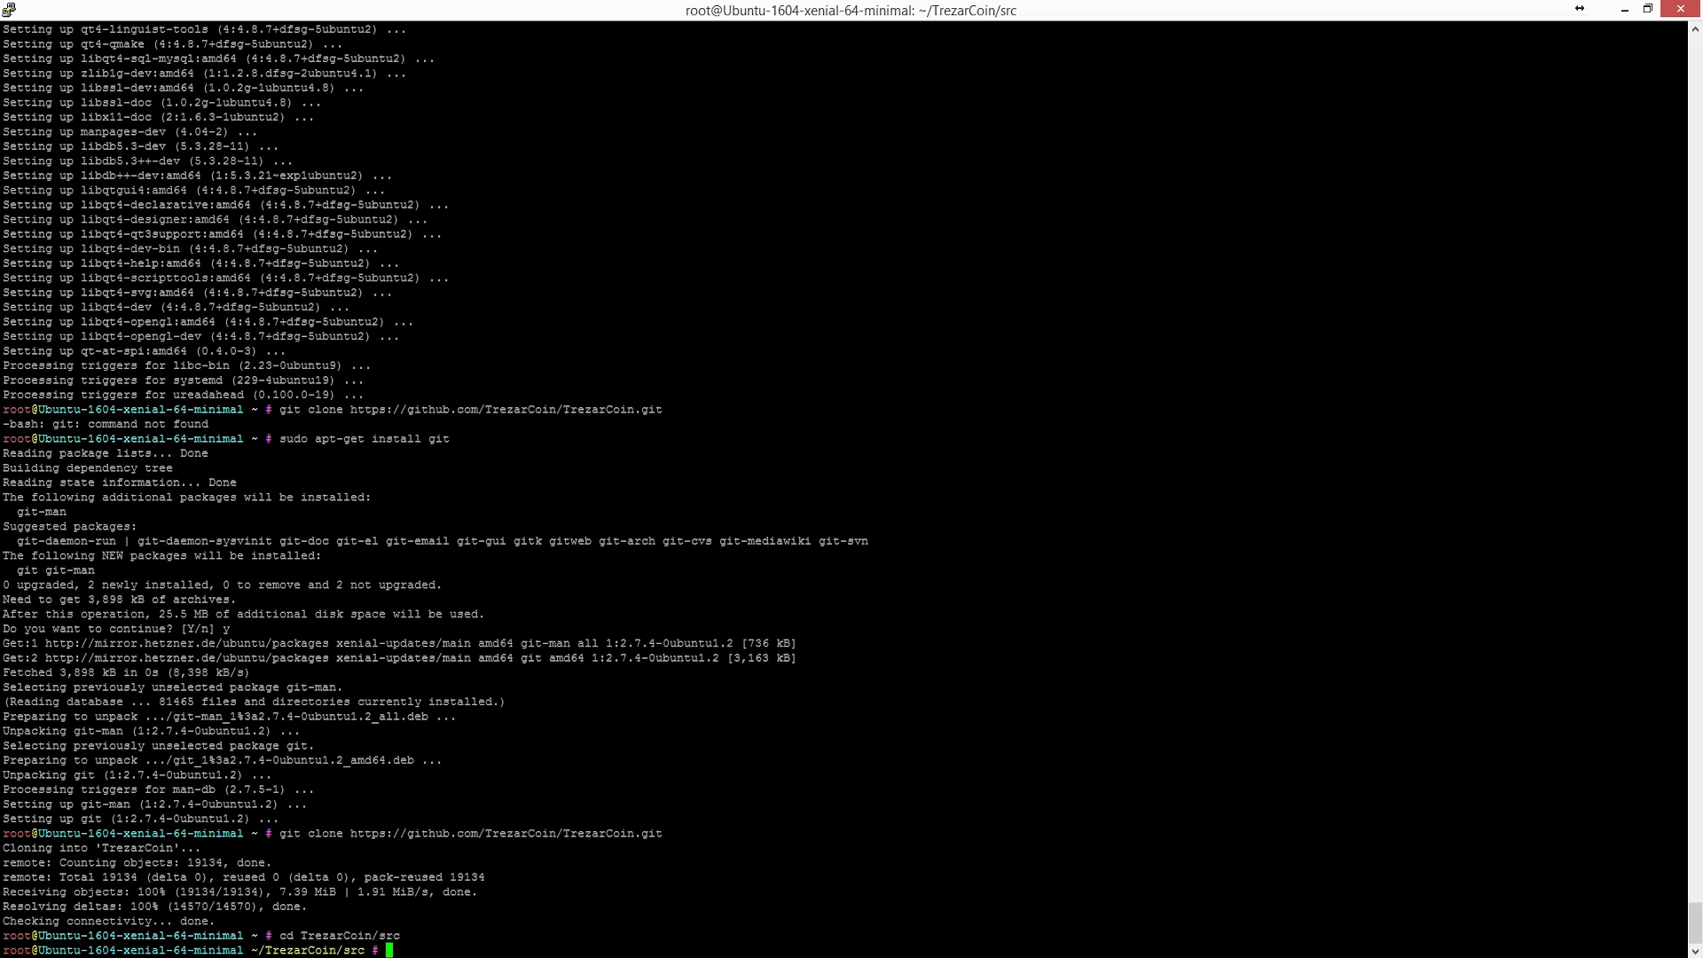
pyautogui.hotkey('alt', 'Tab')
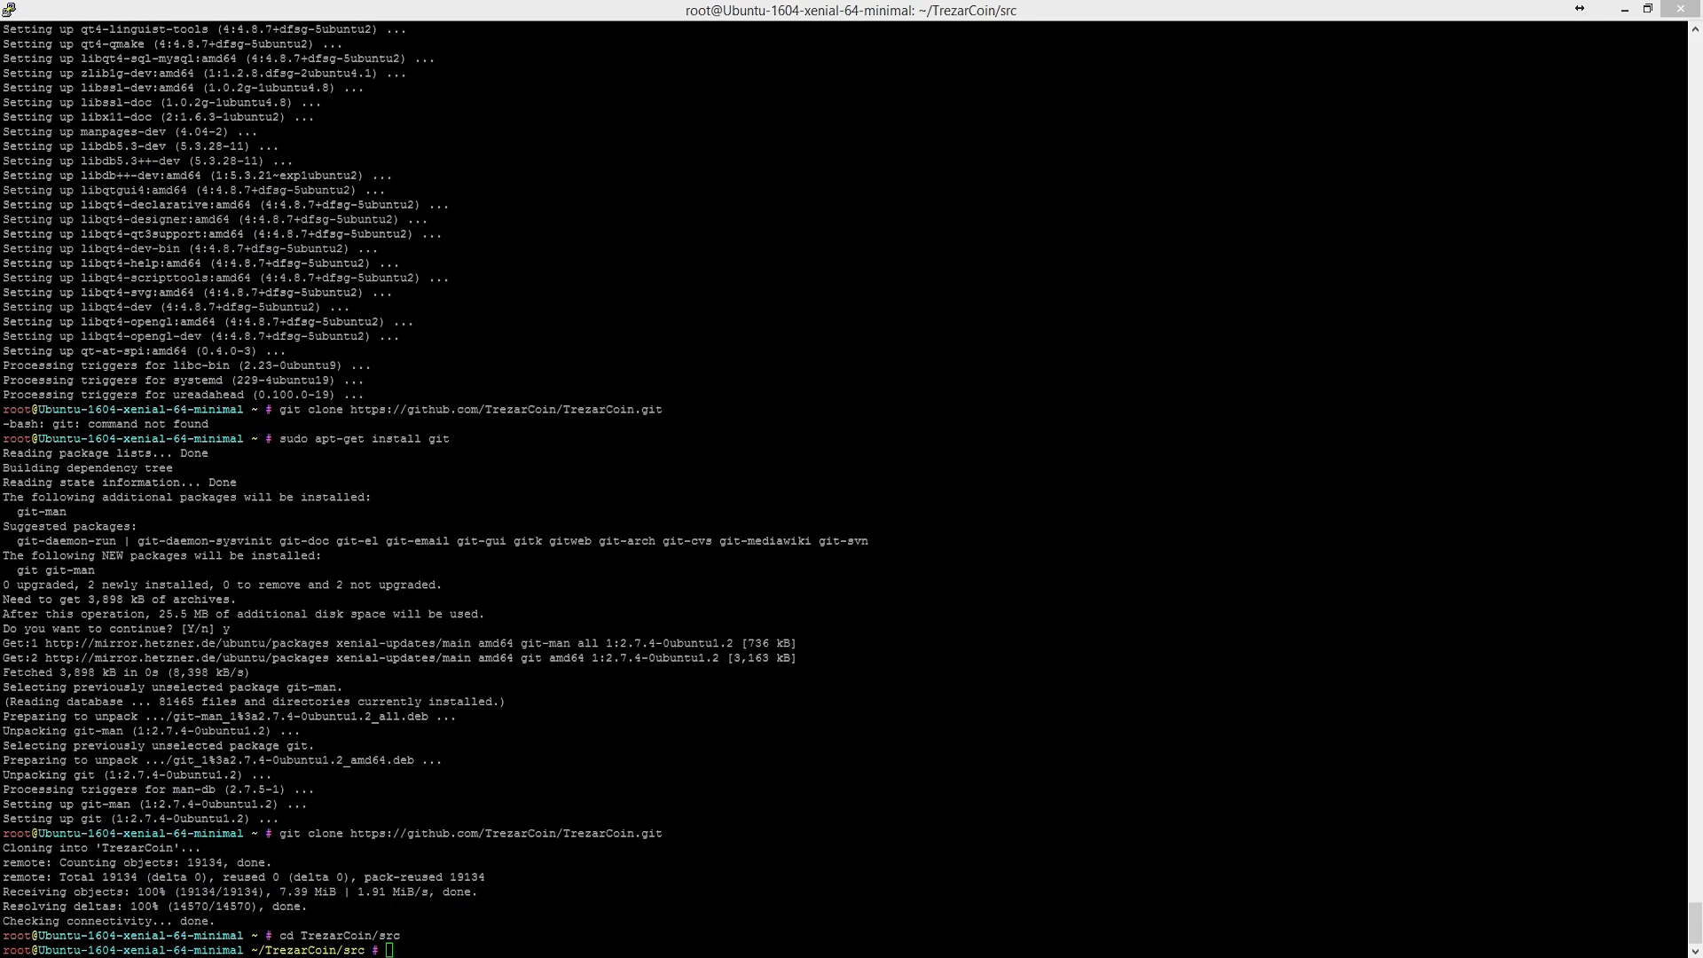
pyautogui.hotkey('alt', 'Tab')
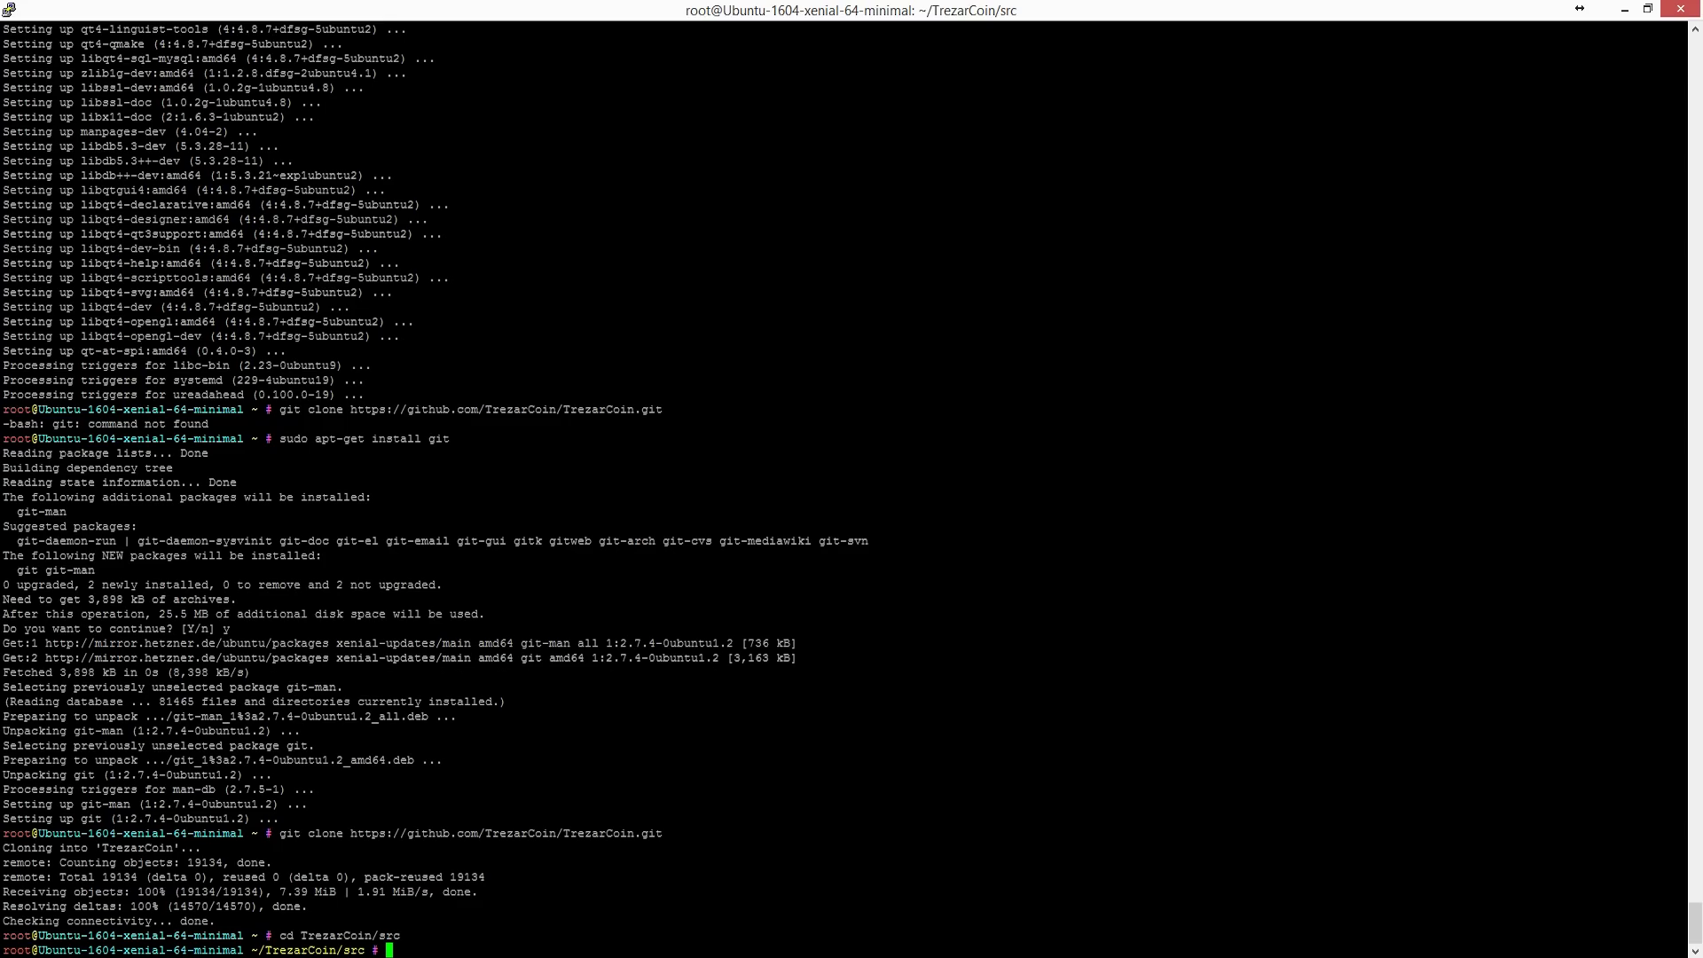
pyautogui.write('make -f makefile.unix')
pyautogui.press('Return')
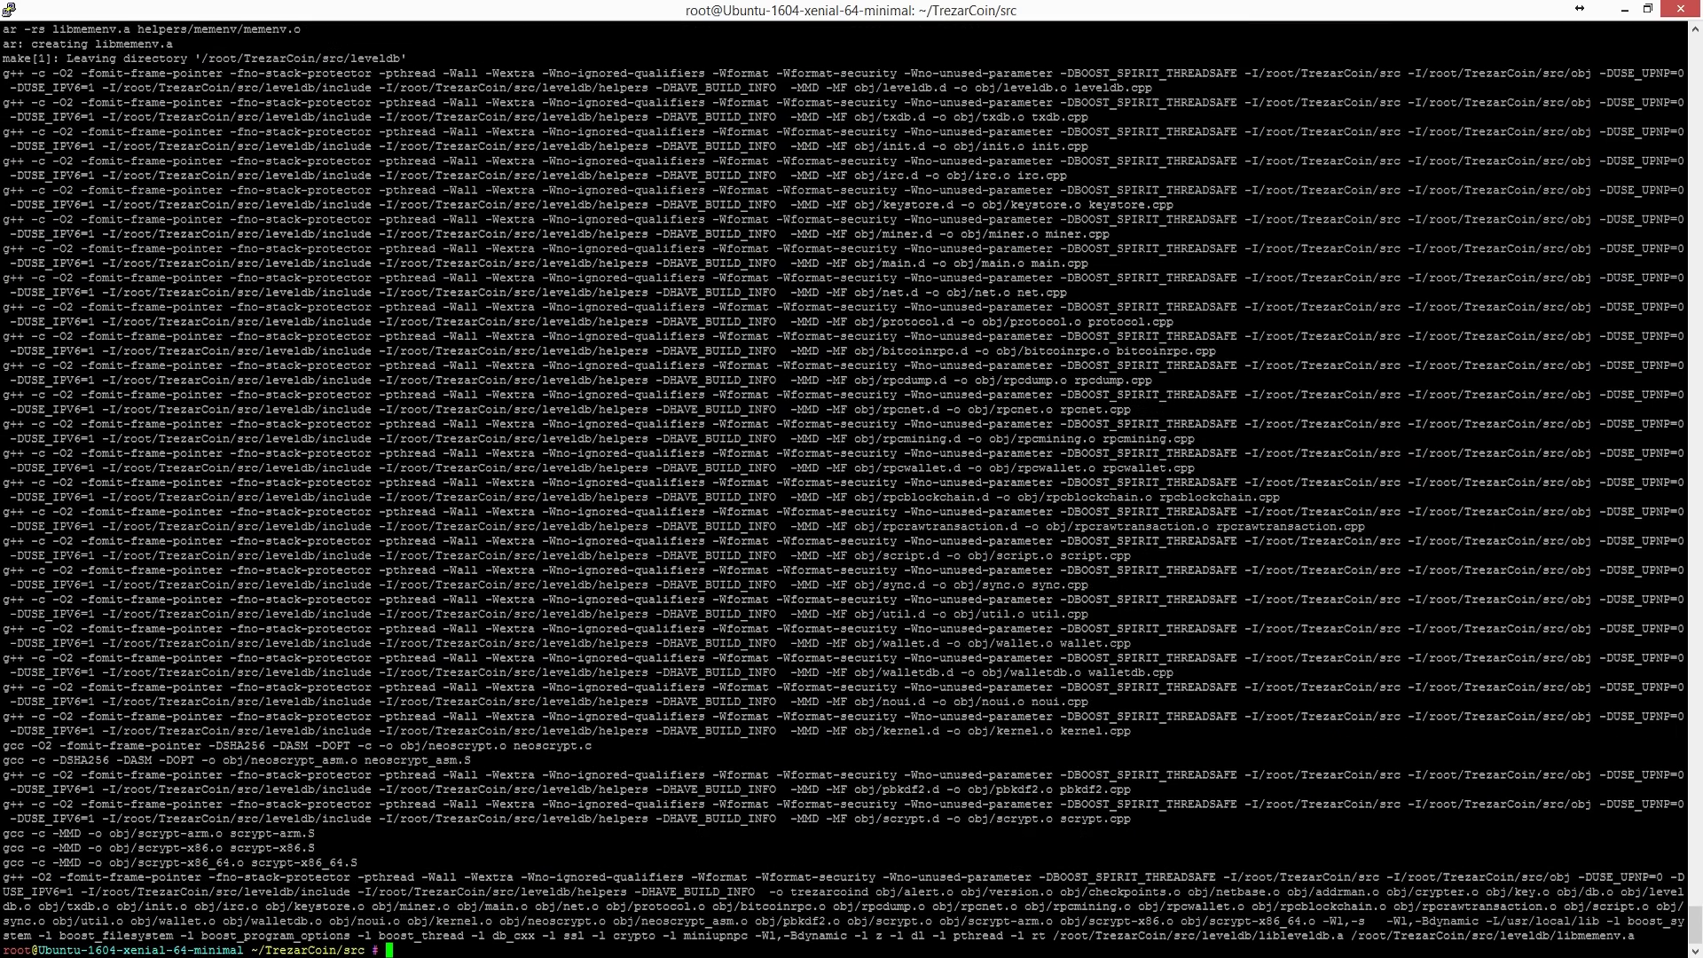
# Move the compiled trezarcoind binary to the home directory with mv and return to the home directory
pyautogui.write('mv trezarcoind ~/')
pyautogui.press('Return')
pyautogui.write('cd')
pyautogui.press('Return')
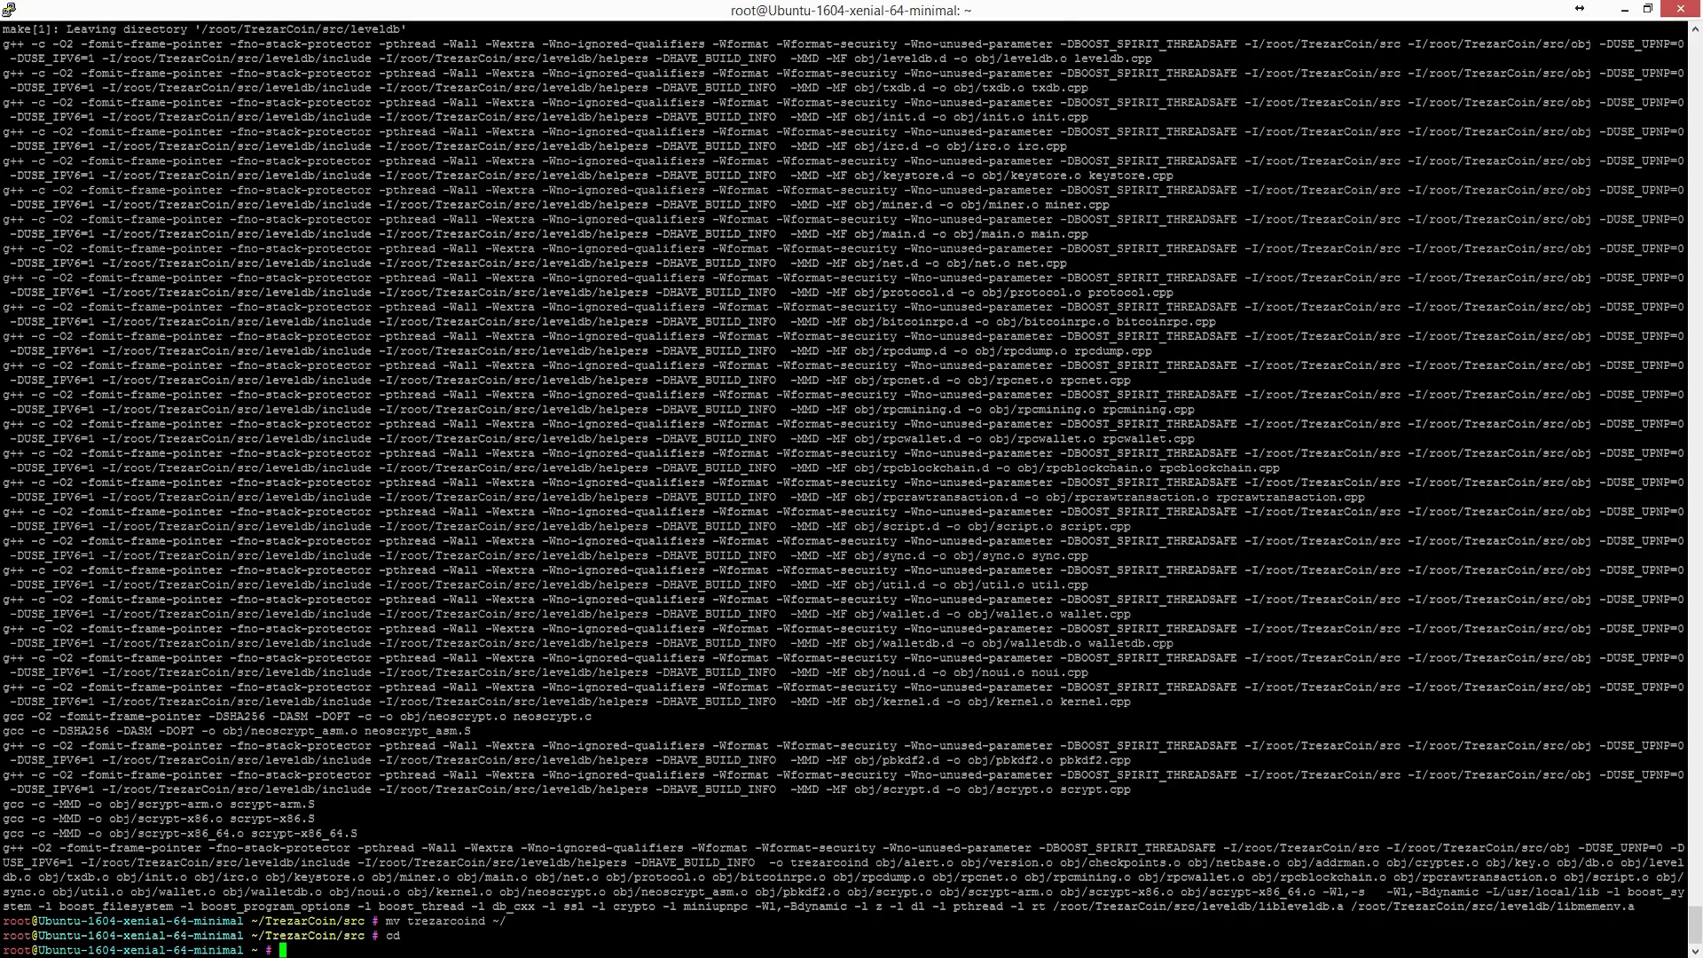
# Delete the cloned TrezarCoin source directory from the home directory with rm -rf
pyautogui.hotkey('alt', 'Tab')
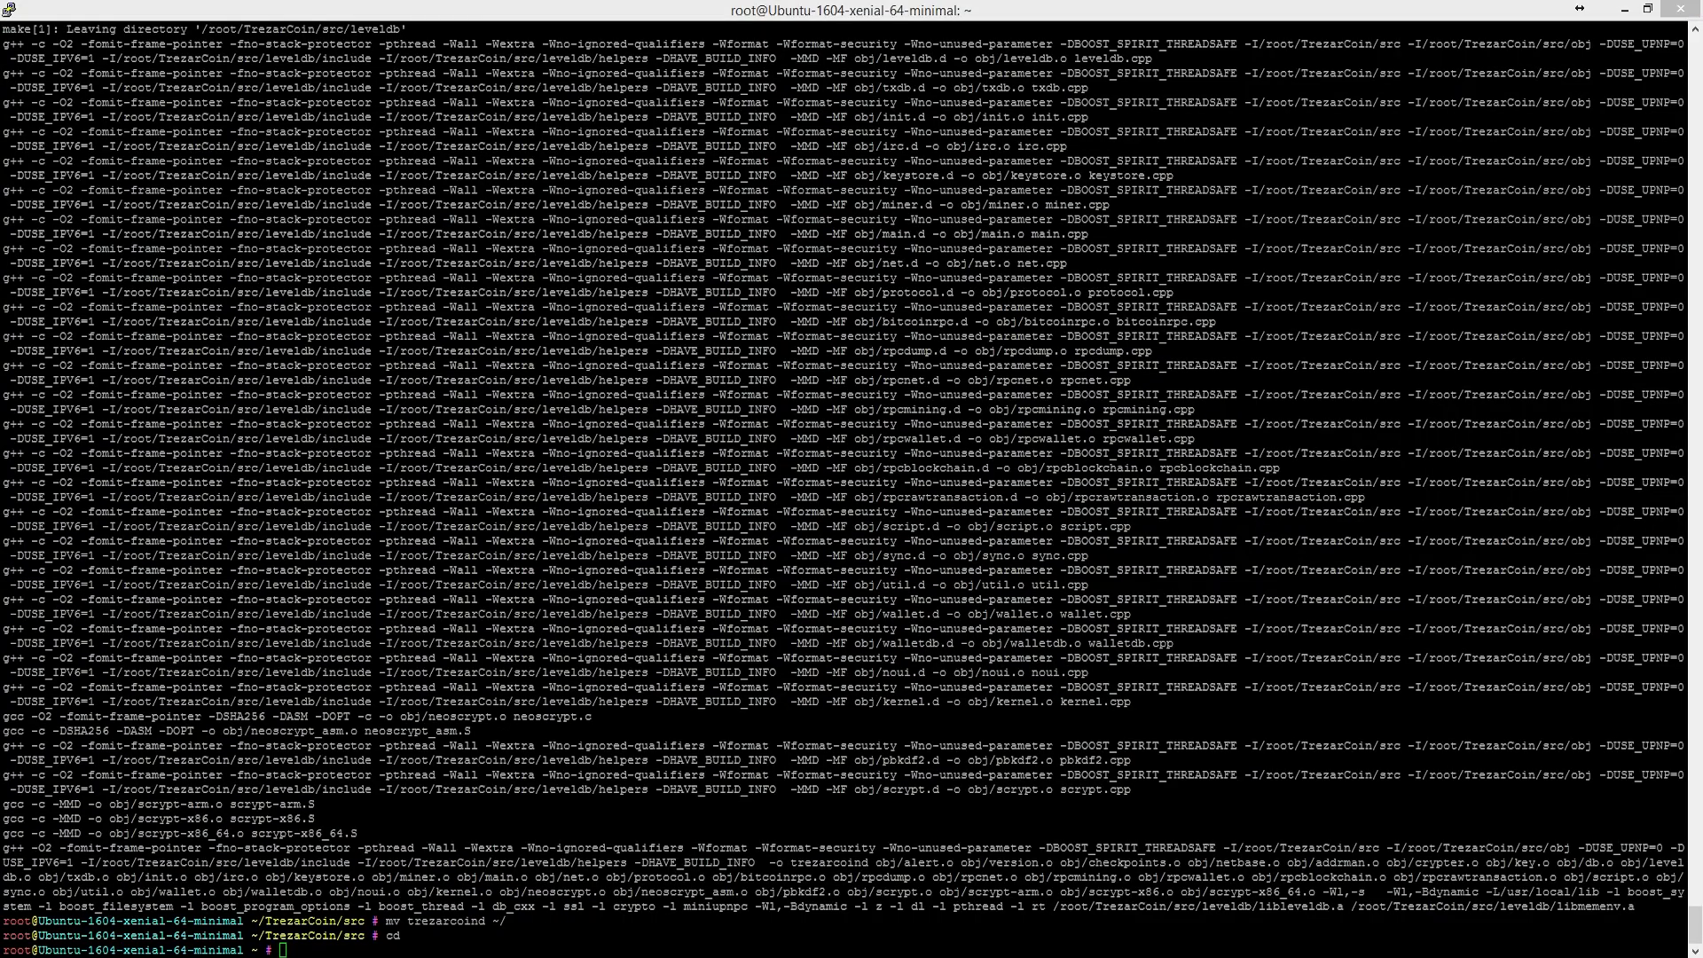
pyautogui.hotkey('alt', 'Tab')
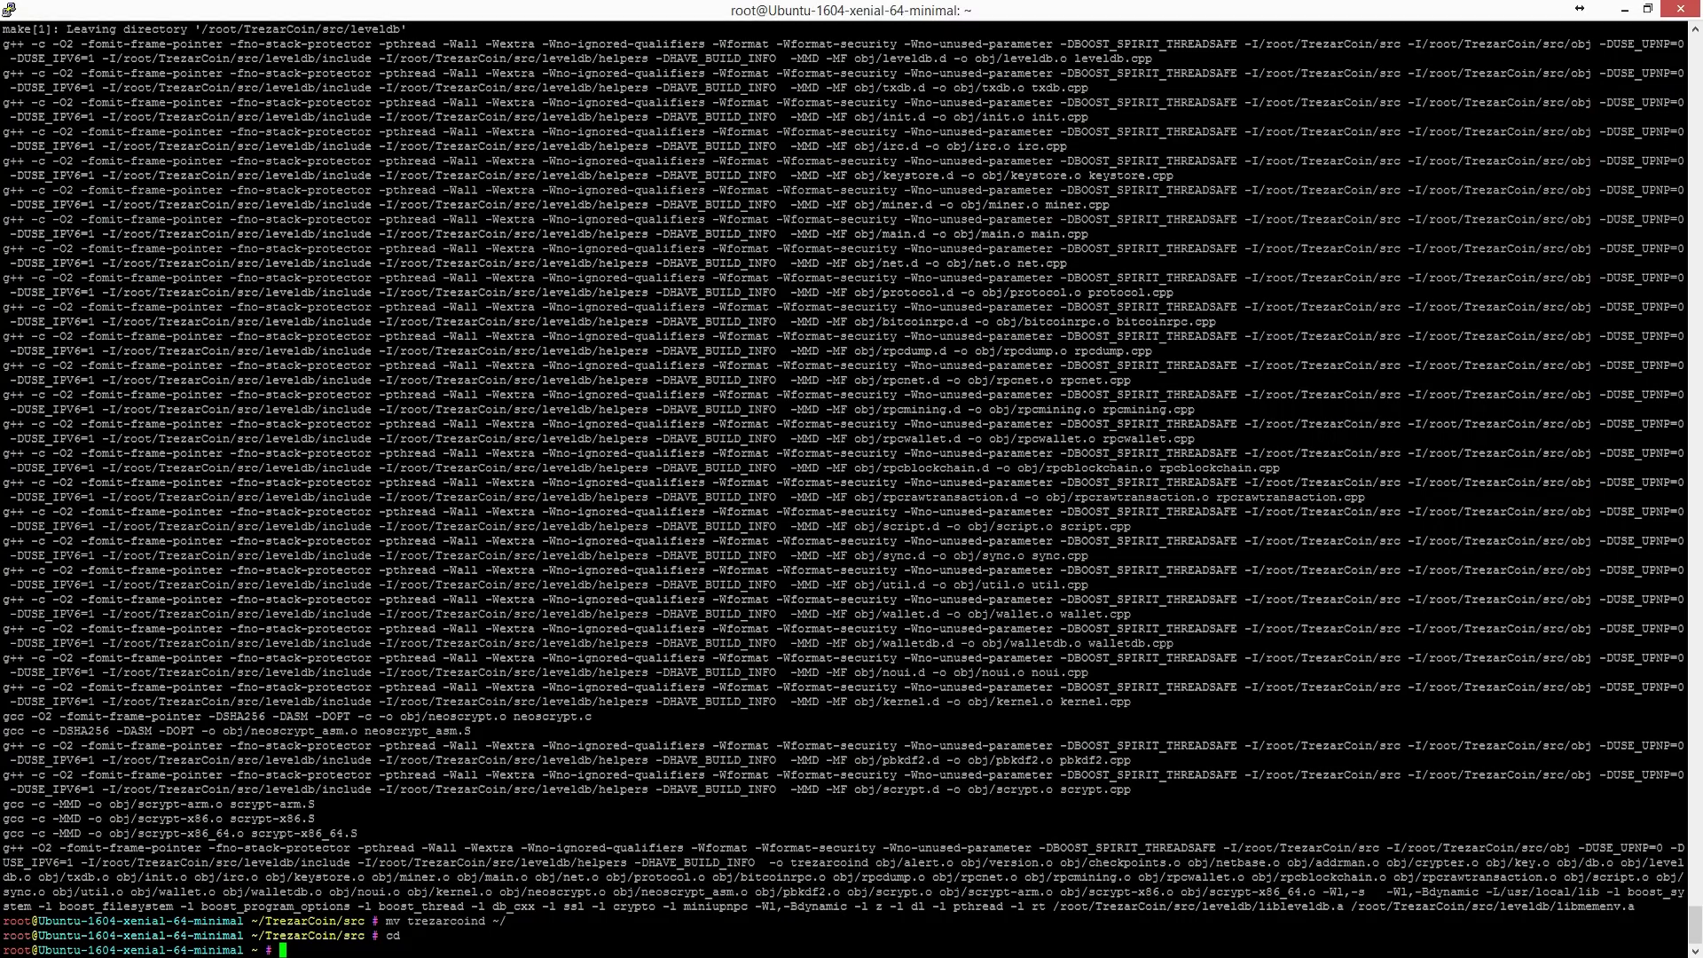
pyautogui.write('rm -rf TrezarCoin')
pyautogui.press('Return')
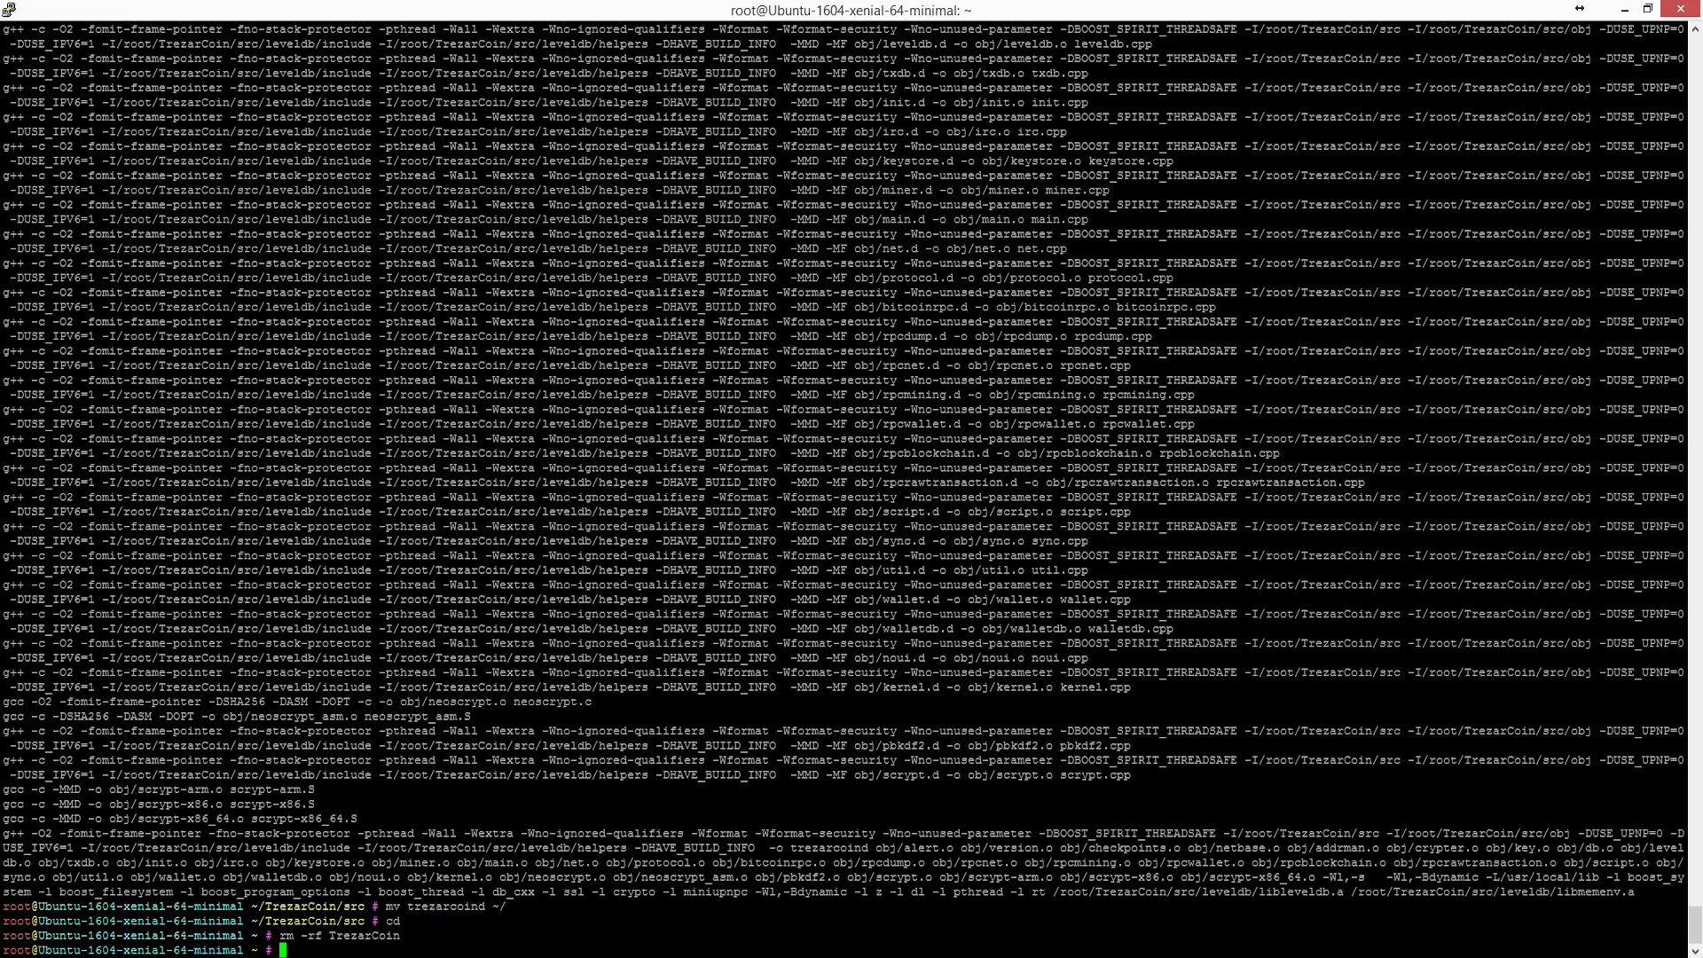
# Create a hidden .trezarcoin directory in the home directory and change into it
pyautogui.hotkey('alt', 'Tab')
pyautogui.hotkey('alt', 'Tab')
pyautogui.write('mkdir .trezarcoin')
pyautogui.press('Return')
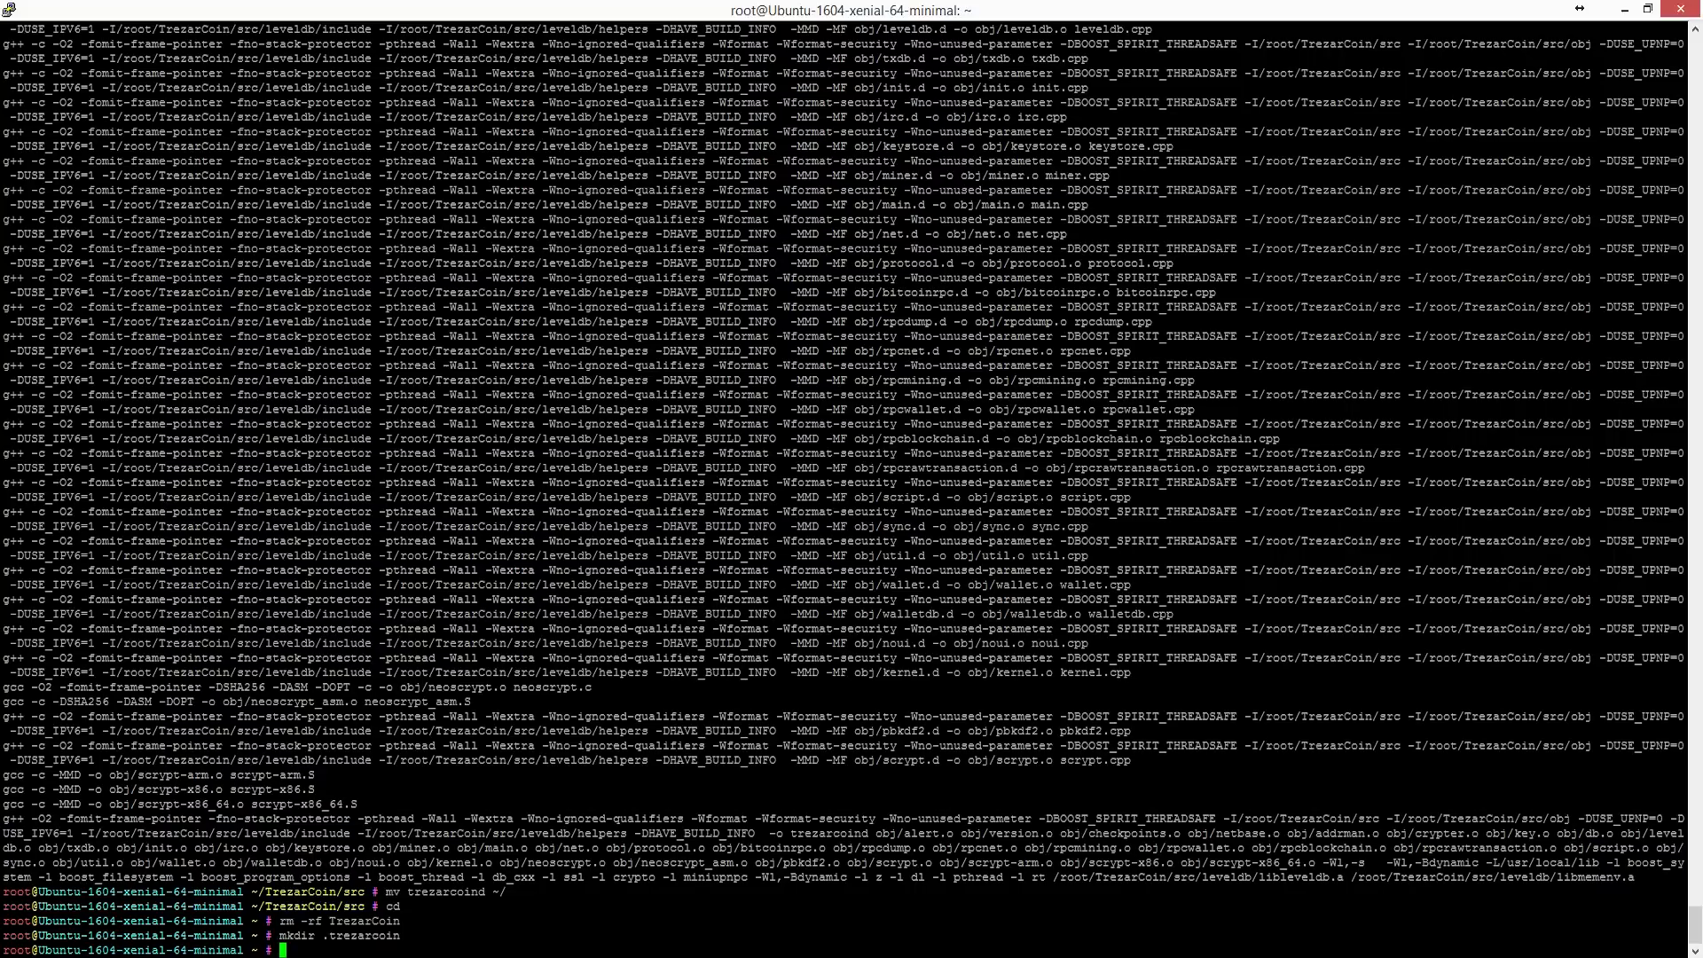
pyautogui.hotkey('alt', 'Tab')
pyautogui.hotkey('alt', 'Tab')
pyautogui.write('cd .trezarcoin')
pyautogui.press('Return')
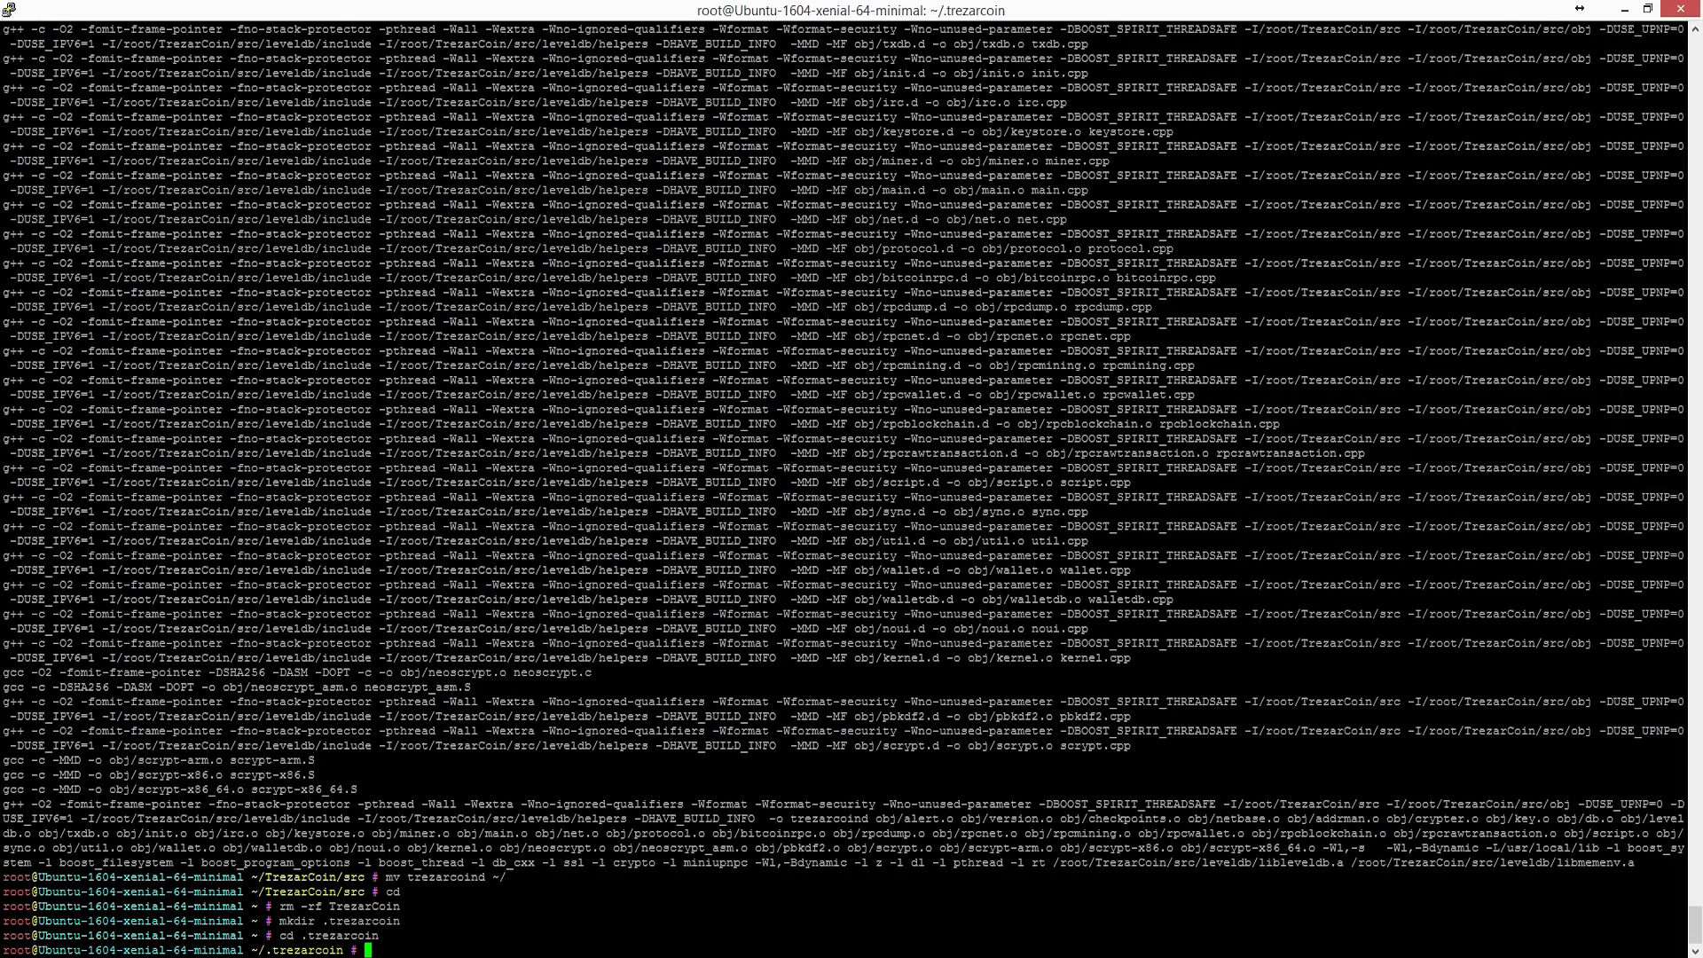
# Create and save trezarcoin.conf in nano with the prepared staking settings, port=17298, rpcport=17299, placeholder rpcuser and rpcpassword entries, and two addnode lines
pyautogui.hotkey('alt', 'Tab')
pyautogui.hotkey('alt', 'Tab')
pyautogui.write('nano trezarcoin.conf')
pyautogui.press('Return')
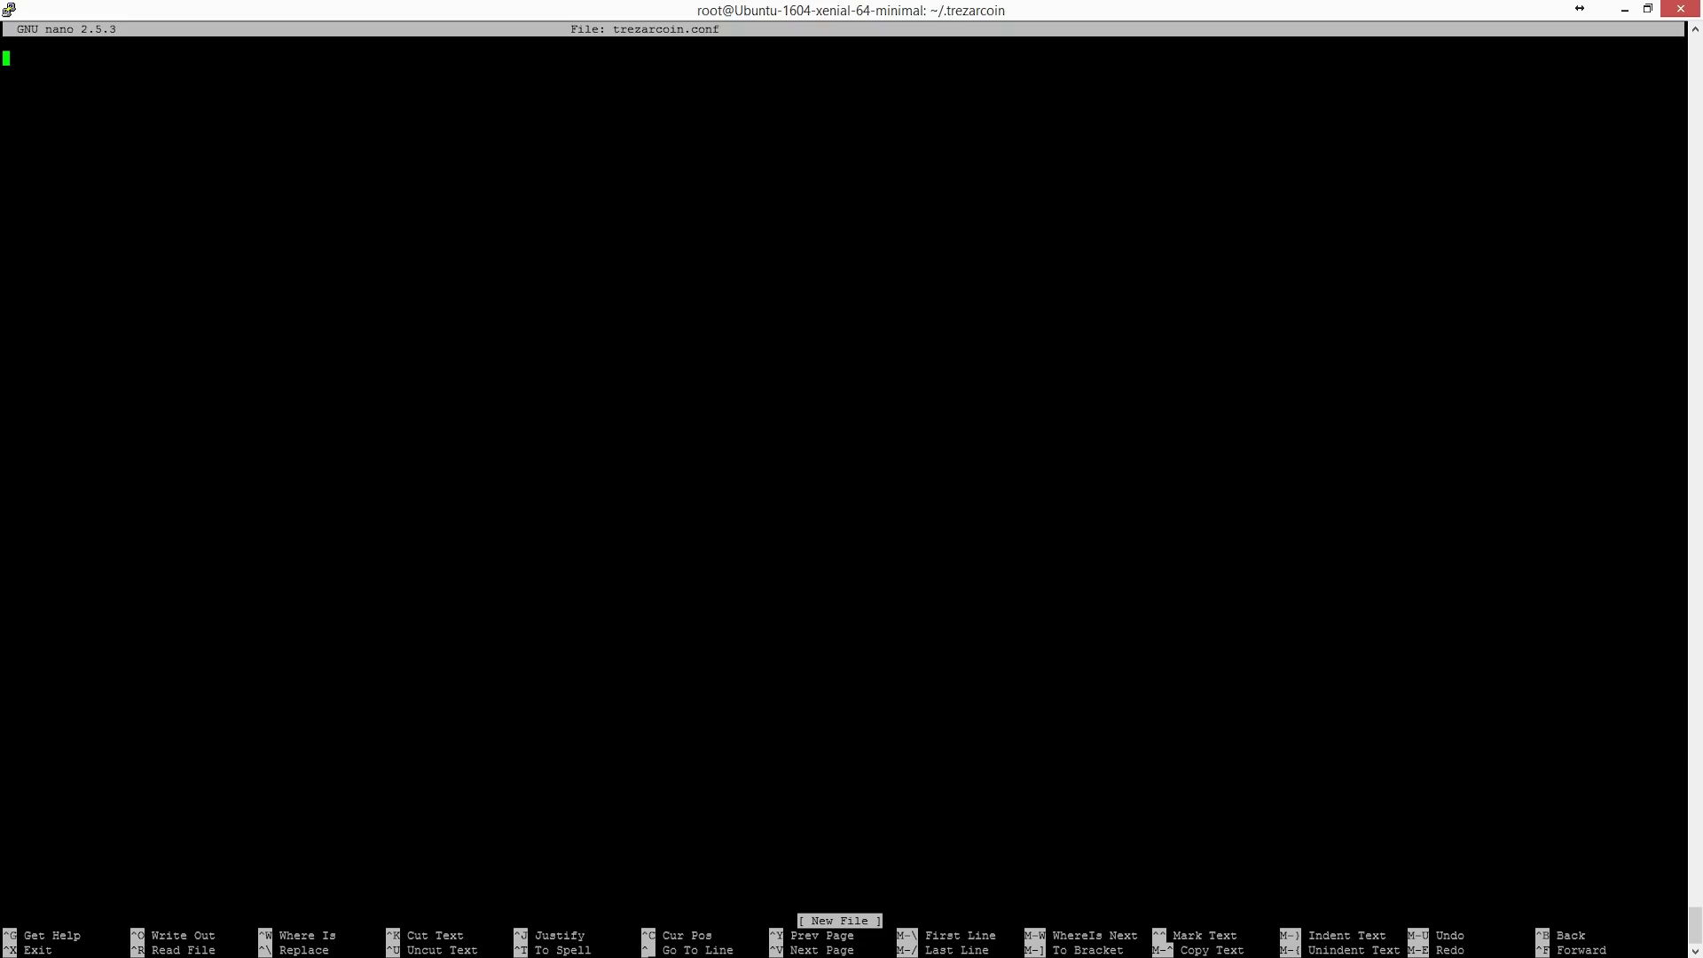
pyautogui.hotkey('alt', 'Tab')
pyautogui.hotkey('alt', 'Tab')
pyautogui.press('shift+Insert')
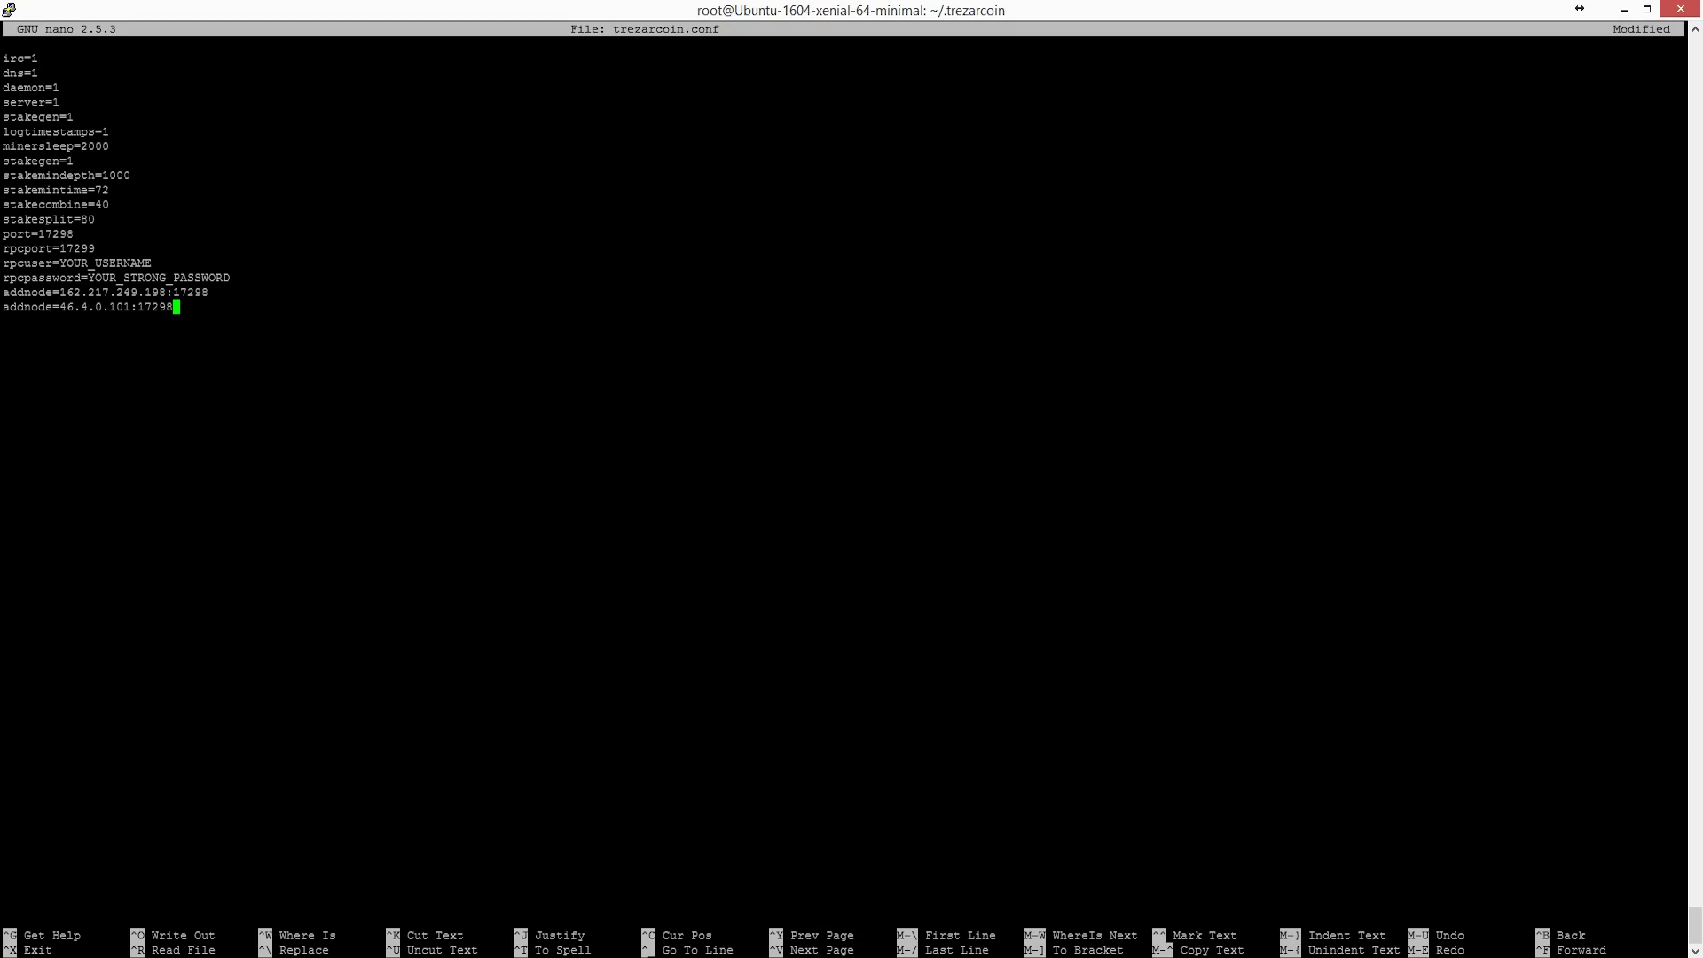
pyautogui.hotkey('ctrl', 'x')
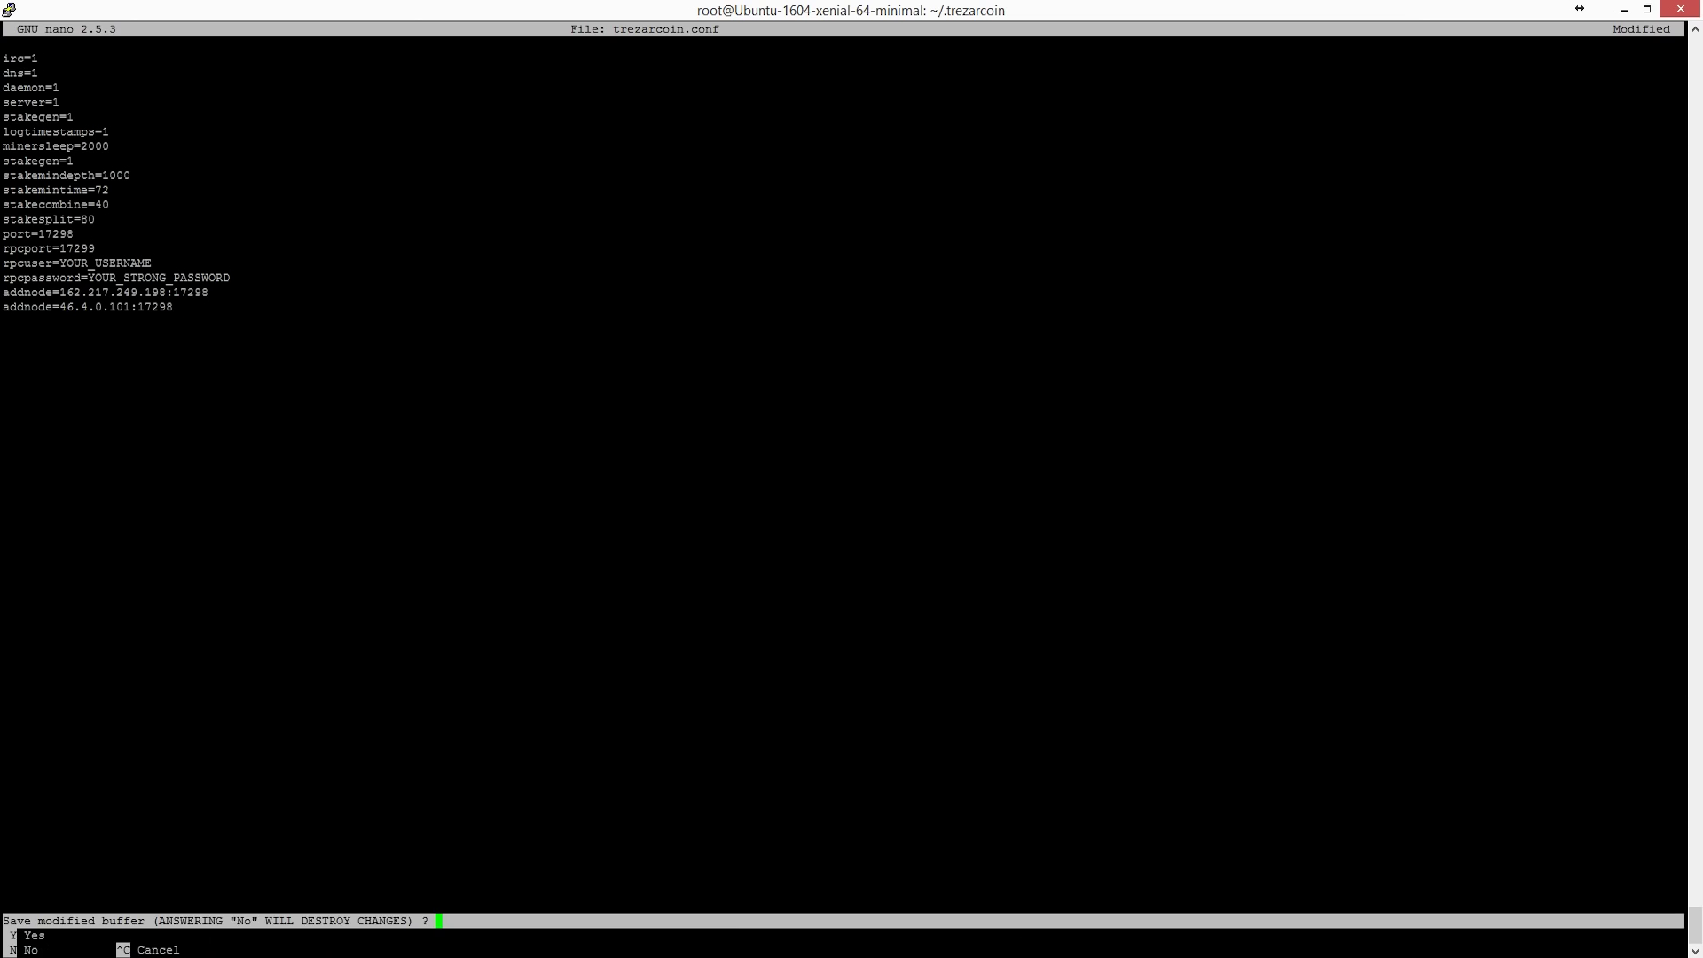
pyautogui.press('y')
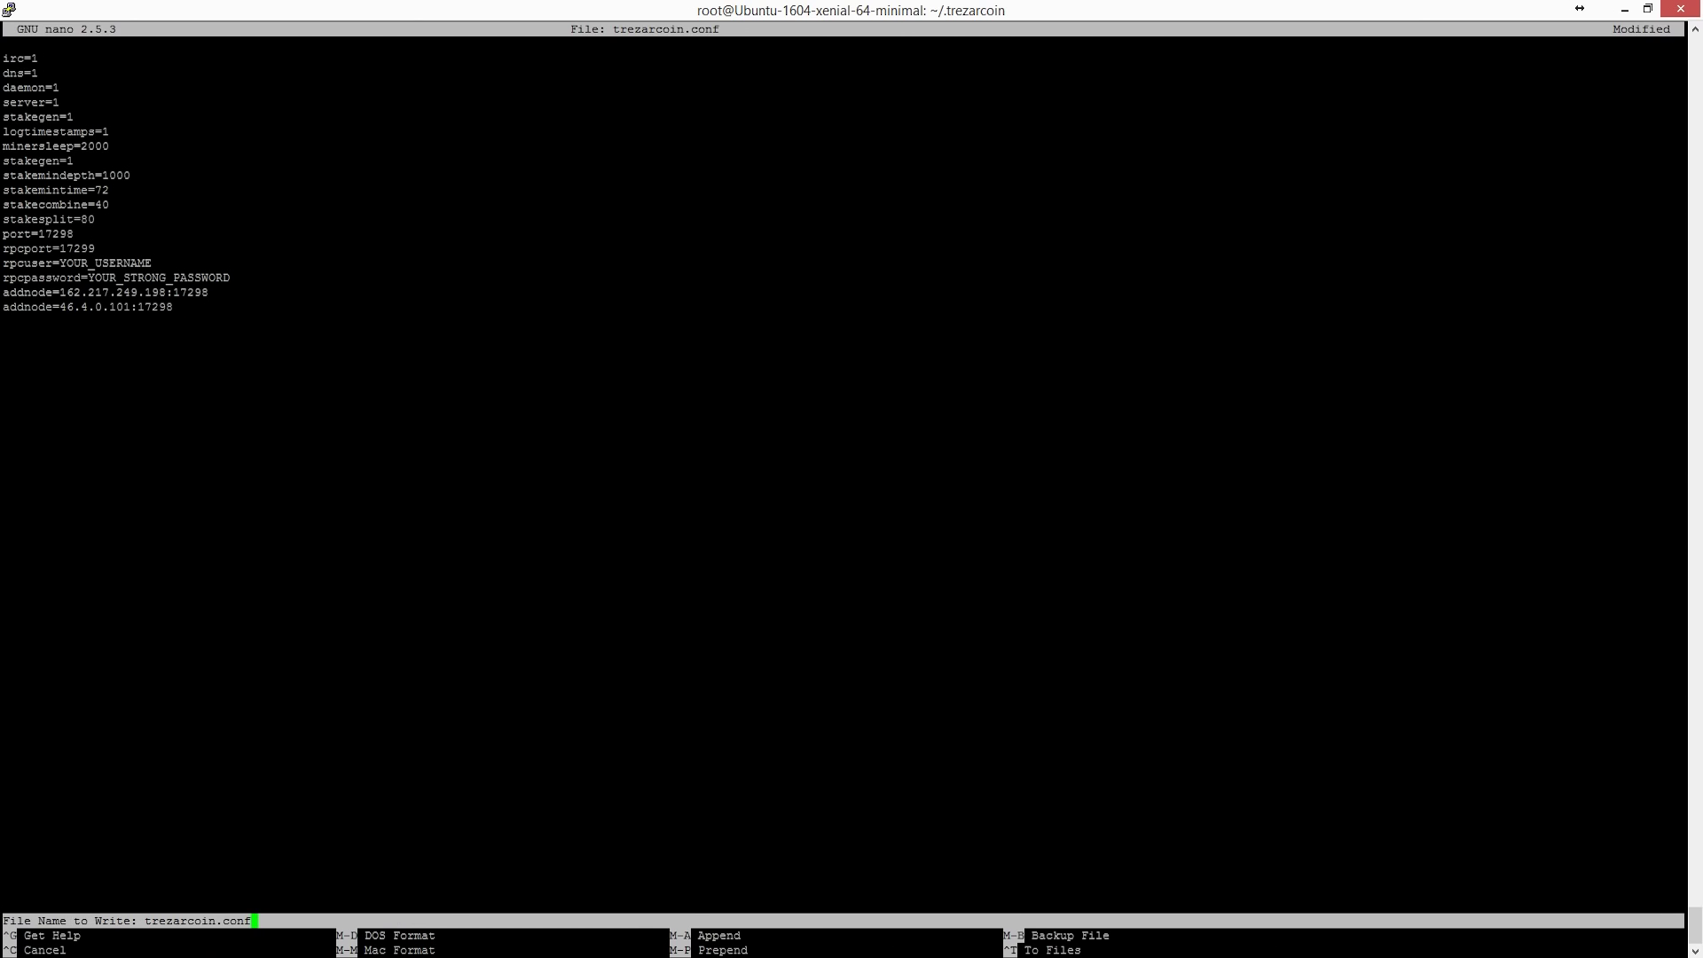
pyautogui.press('Return')
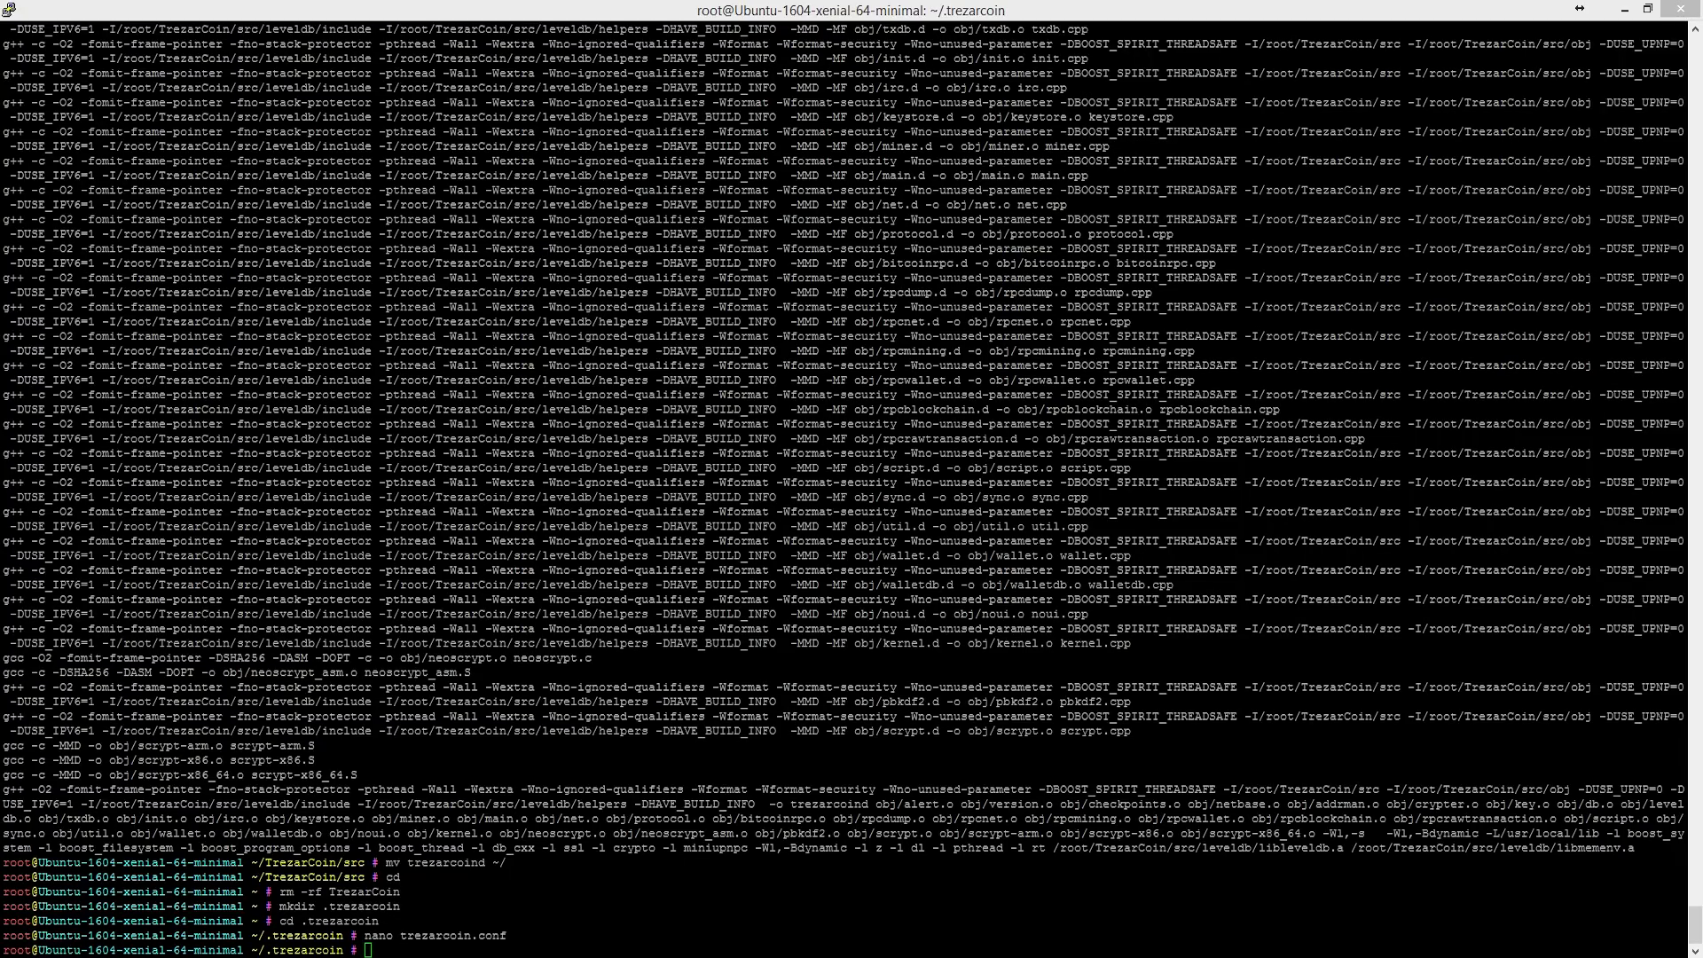
# List the contents of the .trezarcoin directory, return to the home directory and list its contents too
pyautogui.hotkey('alt', 'Tab')
pyautogui.write('ls')
pyautogui.press('Return')
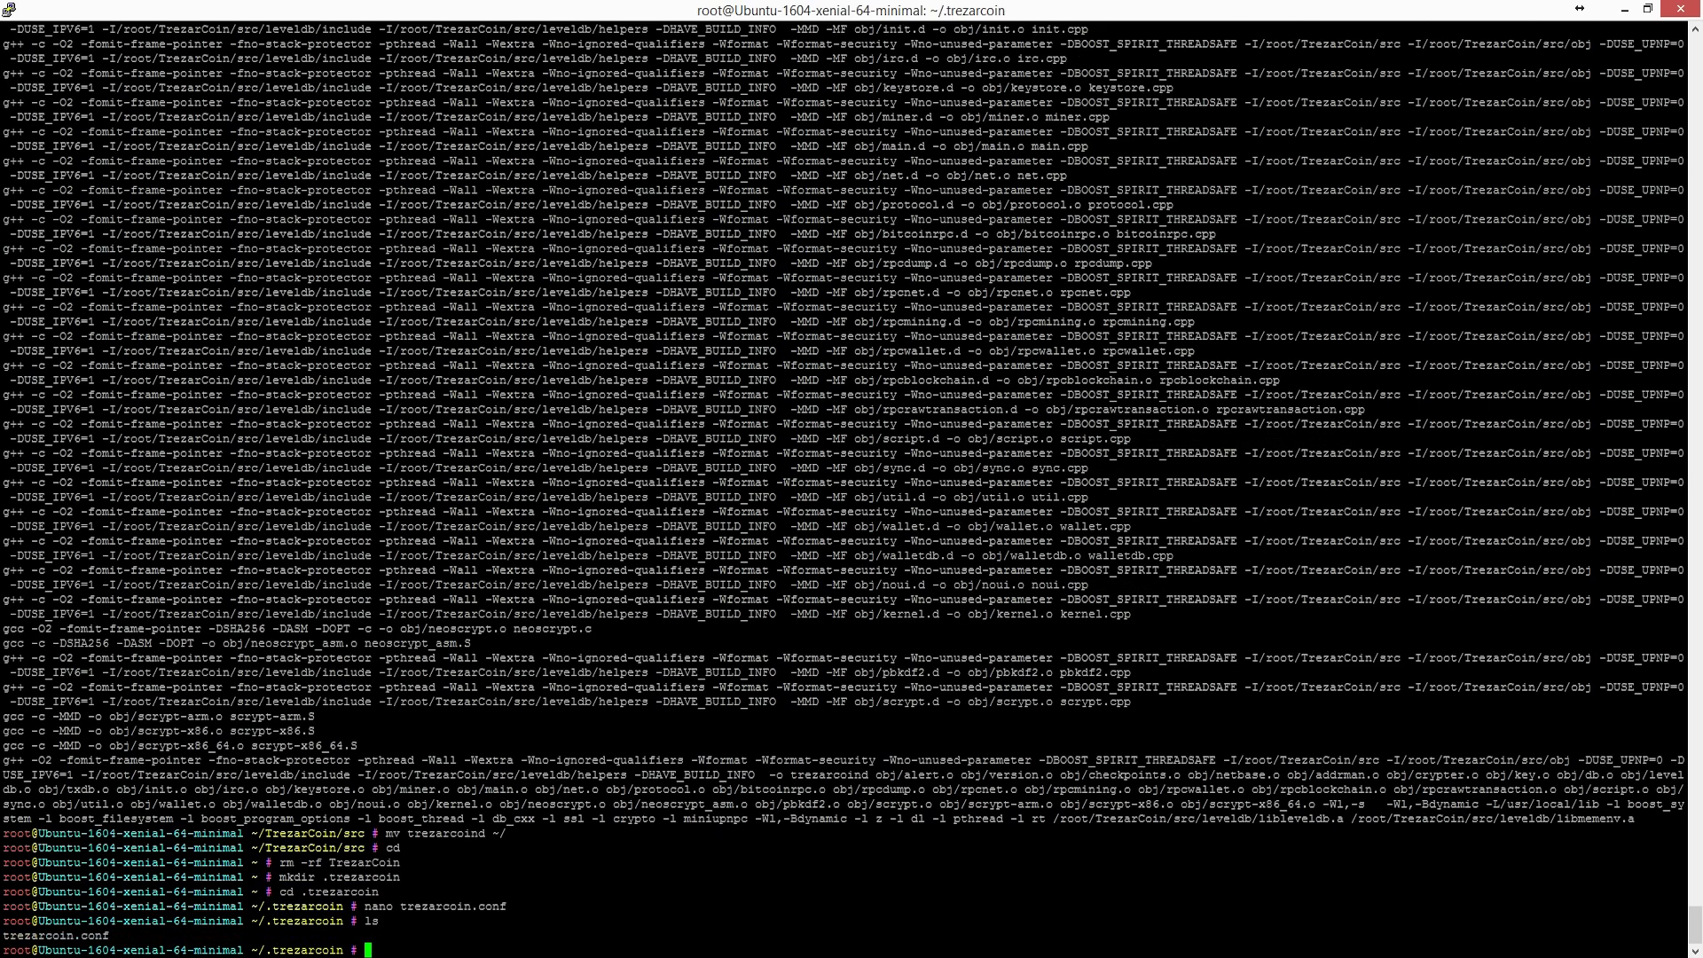
pyautogui.write('cd')
pyautogui.press('Return')
pyautogui.write('ls')
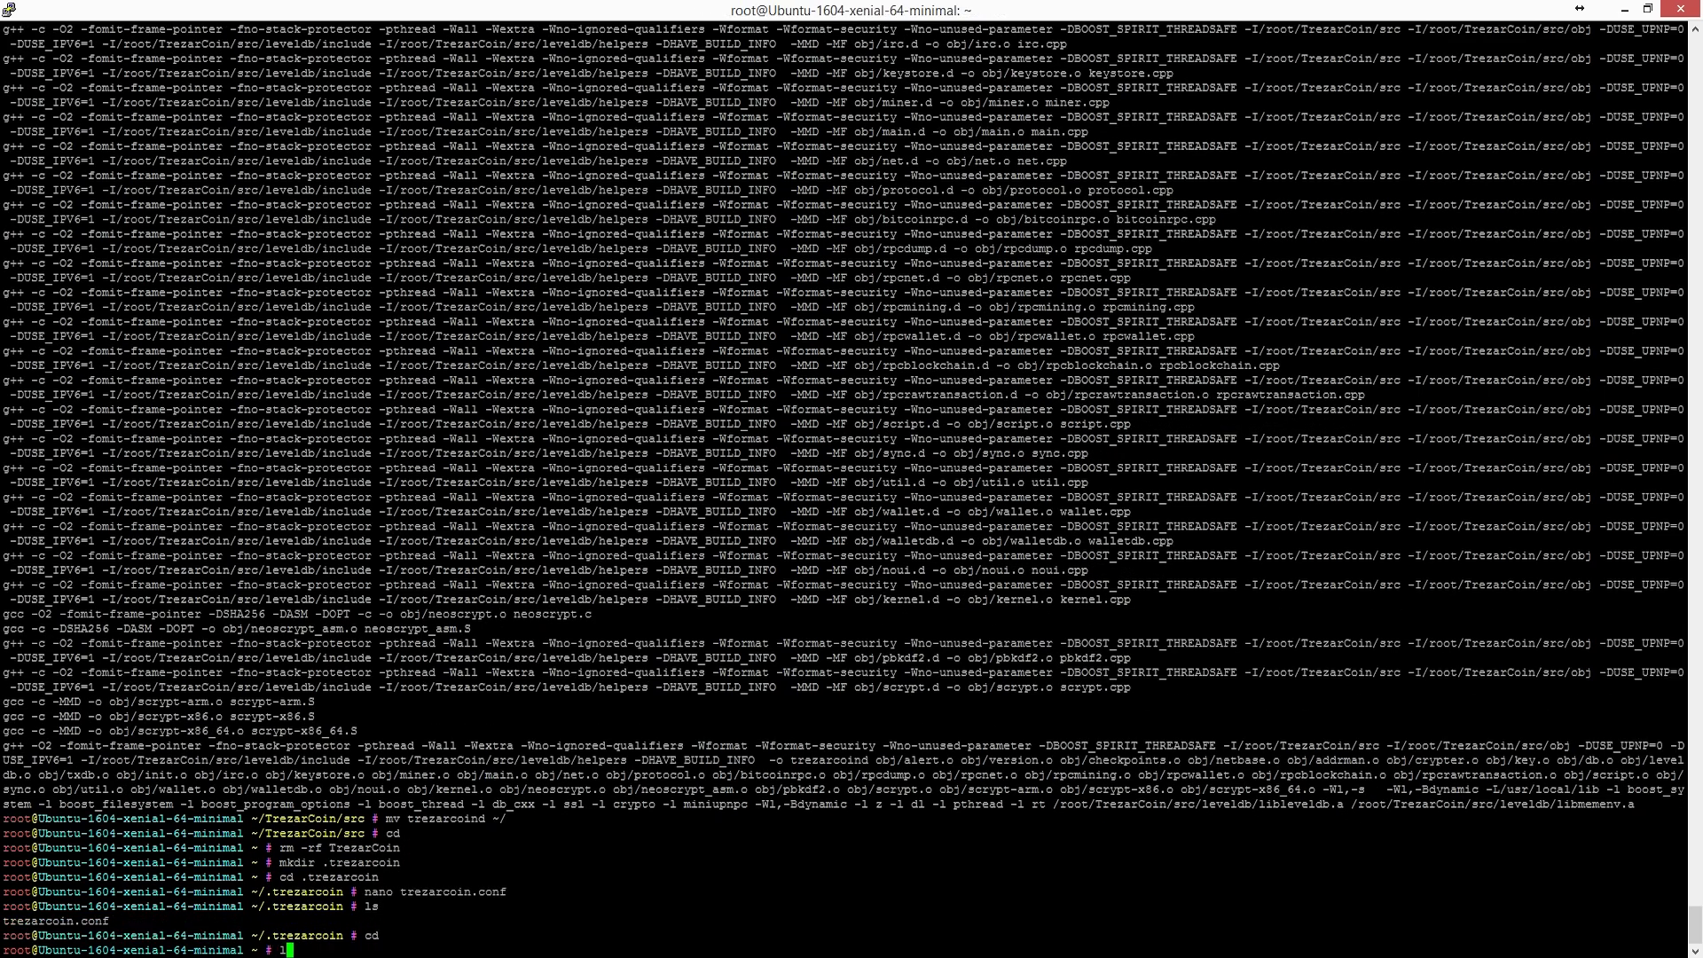
pyautogui.press('Return')
# Start the wallet daemon from the home directory with ./trezarcoind
pyautogui.write('trezarcoind')
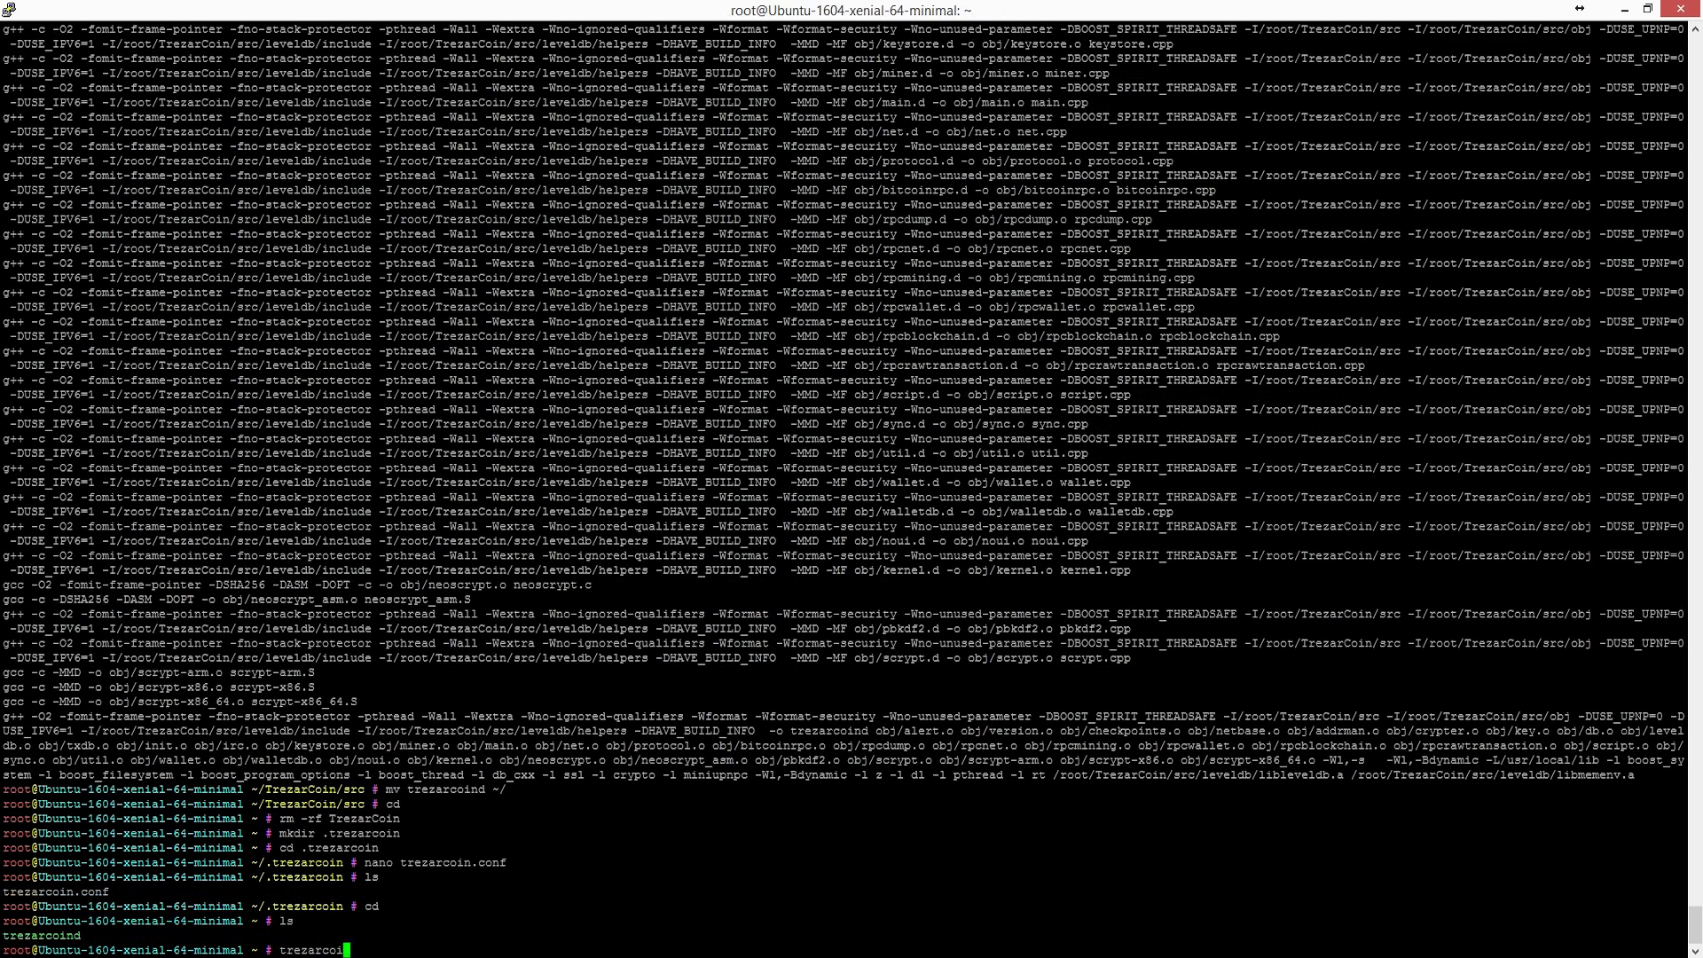
pyautogui.press('Home')
pyautogui.write('./')
pyautogui.press('Return')
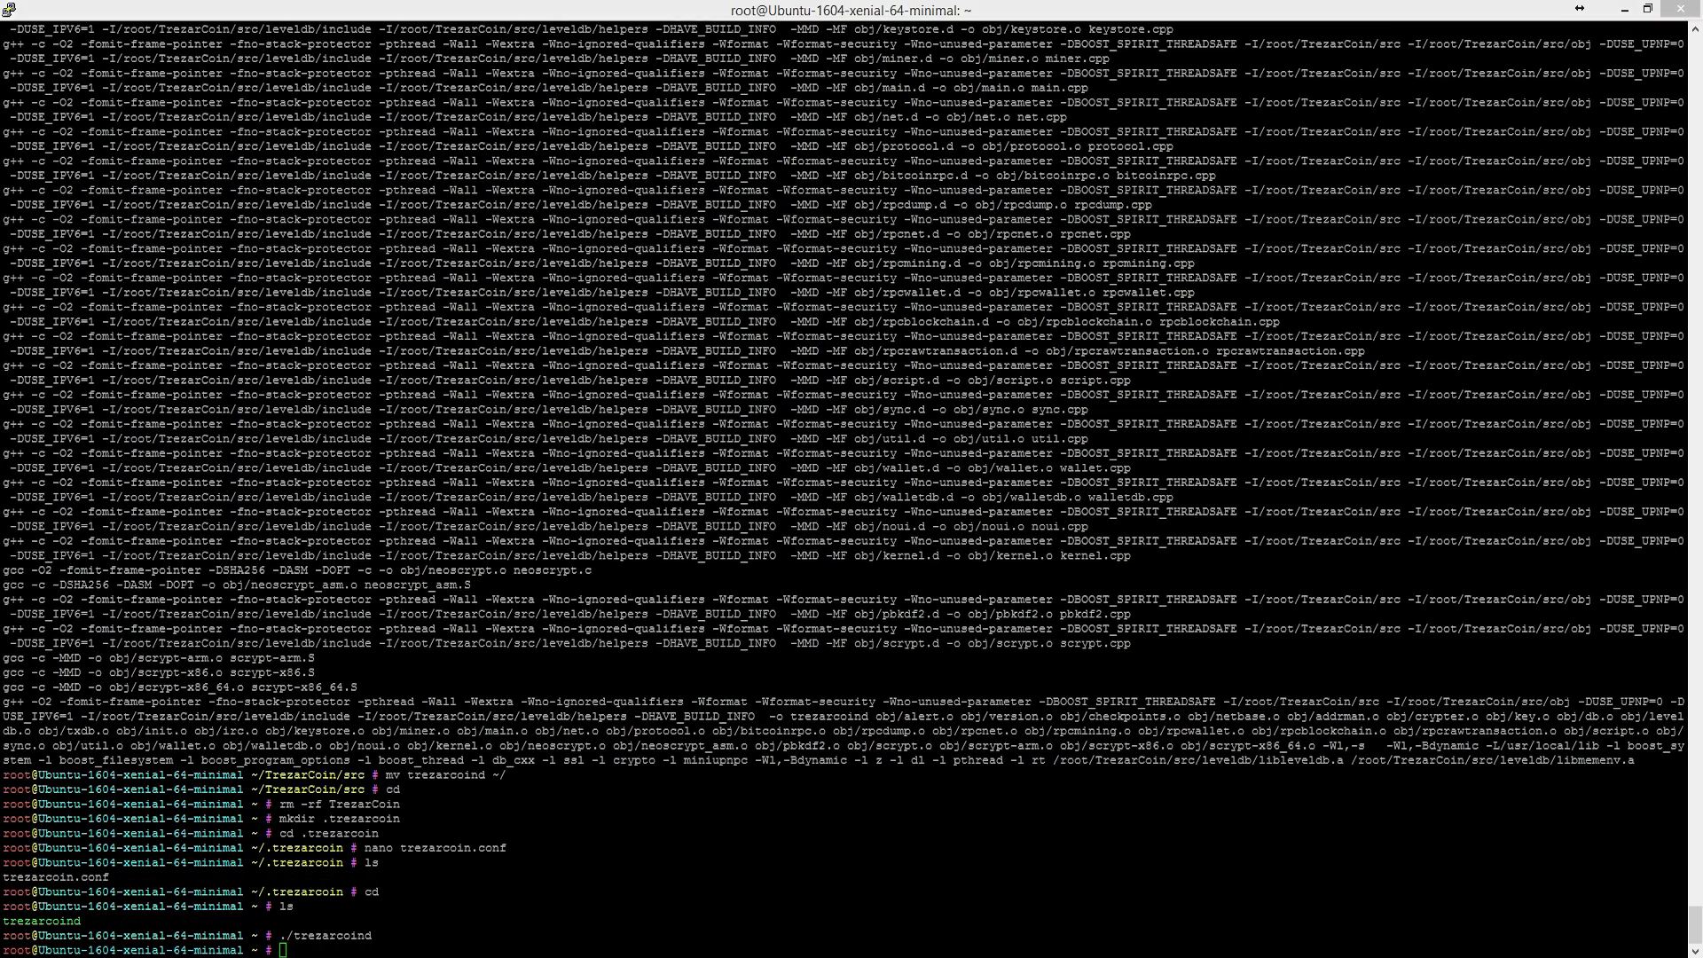
# Request the default account's wallet address with ./trezarcoind getaccountaddress ""
pyautogui.write('./trezarcoind getaccountaddress')
pyautogui.write('""')
pyautogui.press('Return')
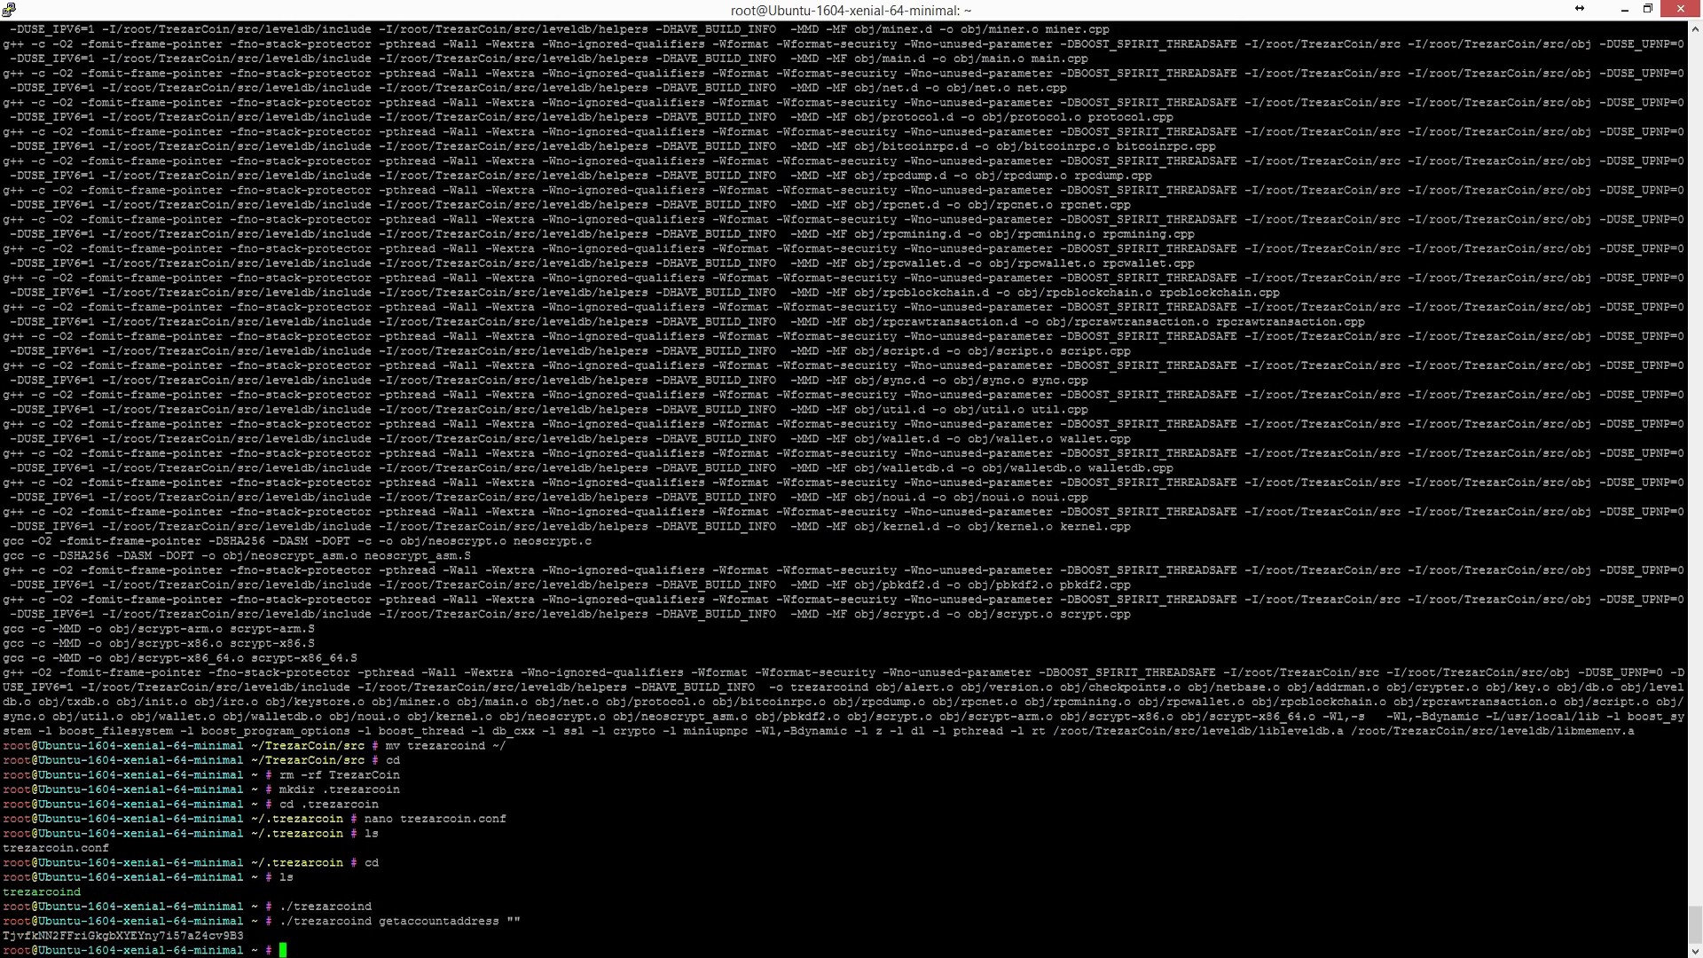